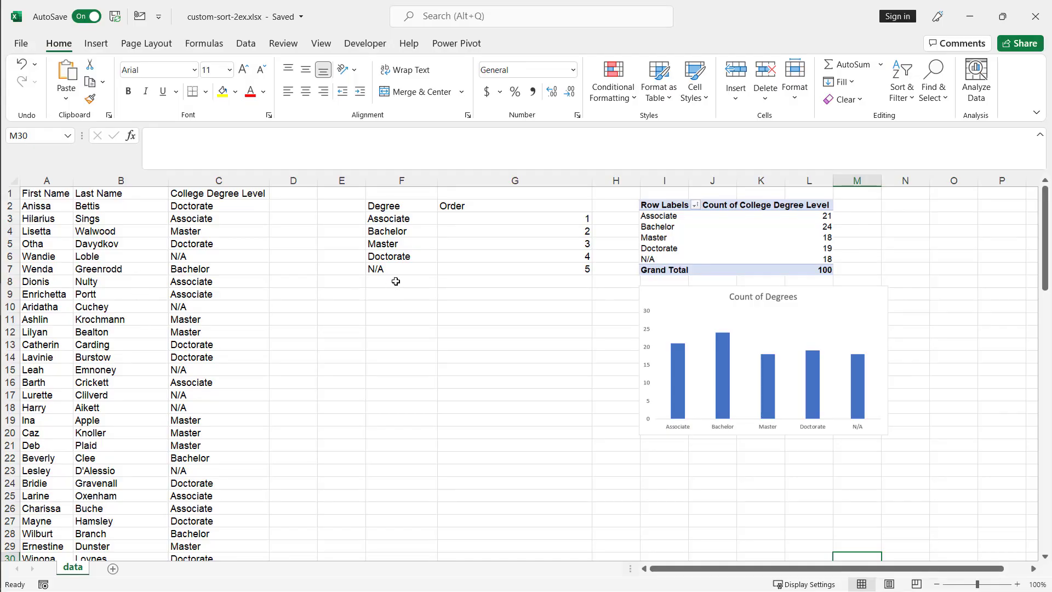
Select the Associate-to-N/A degree order list in F3:F7.
left_click_drag(401, 219, 395, 271)
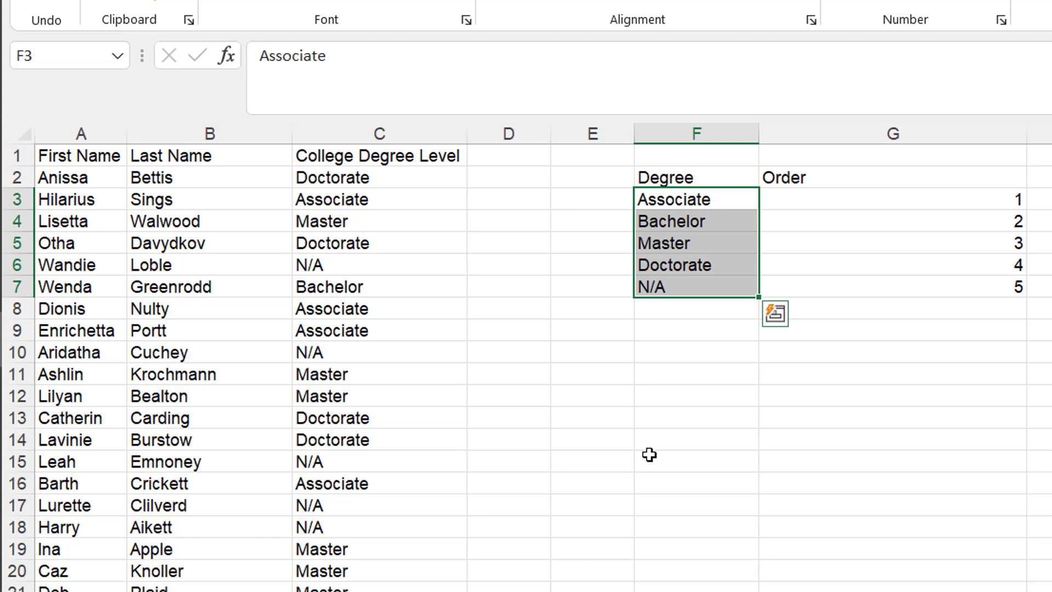
left_click(742, 584)
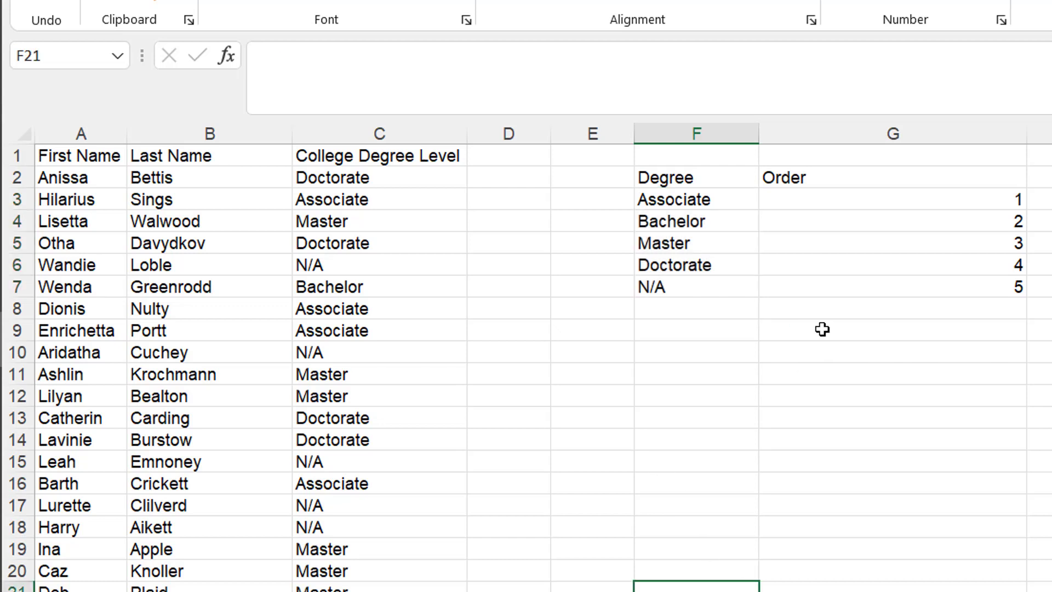
left_click_drag(706, 201, 699, 288)
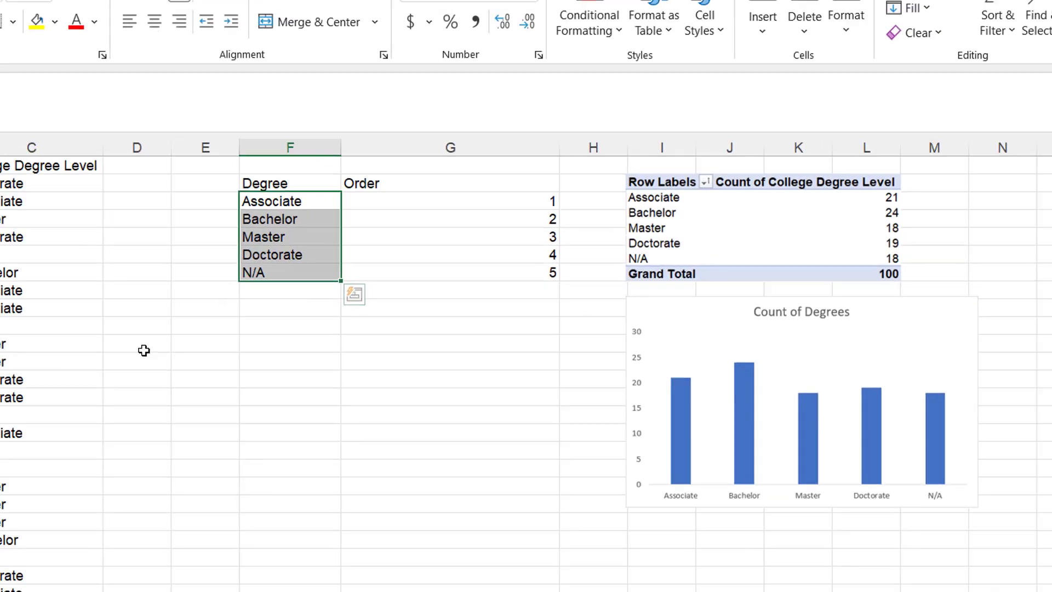
Insert a pivot table at E11 on this sheet counting College Degree Level values.
left_click(148, 283)
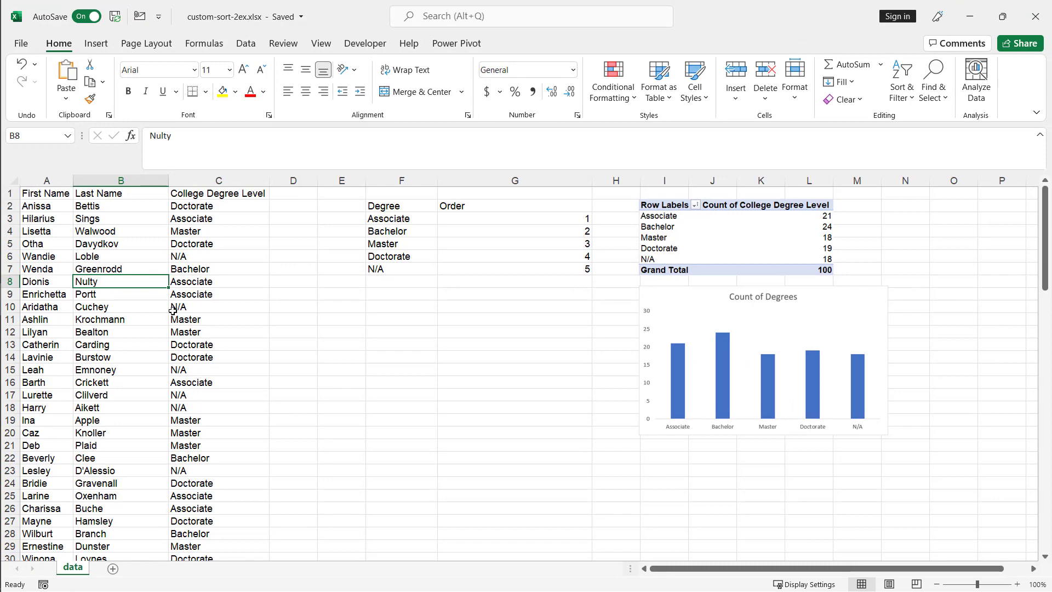
left_click(94, 44)
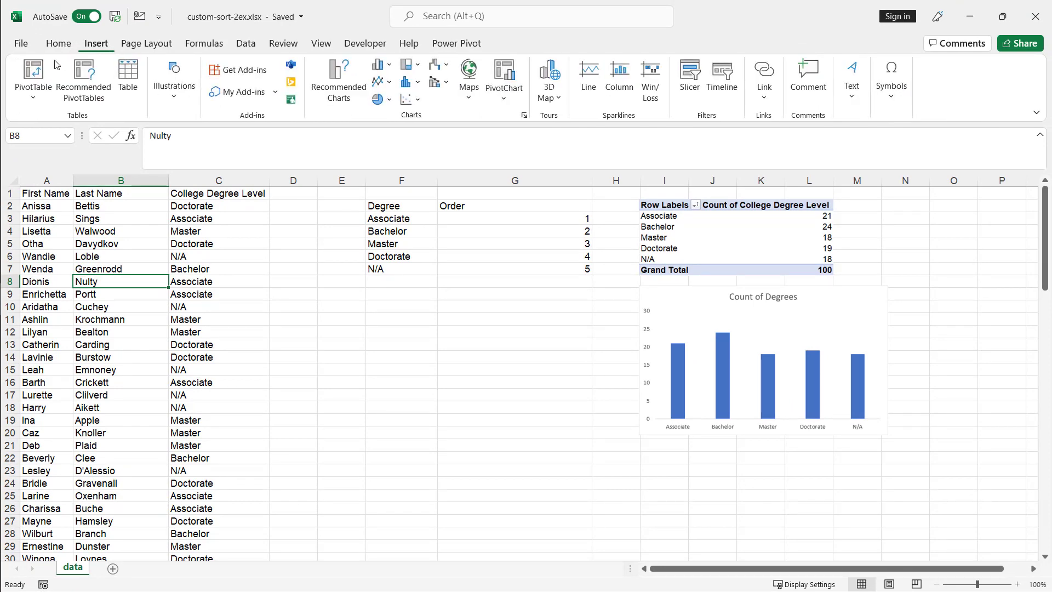
left_click(33, 80)
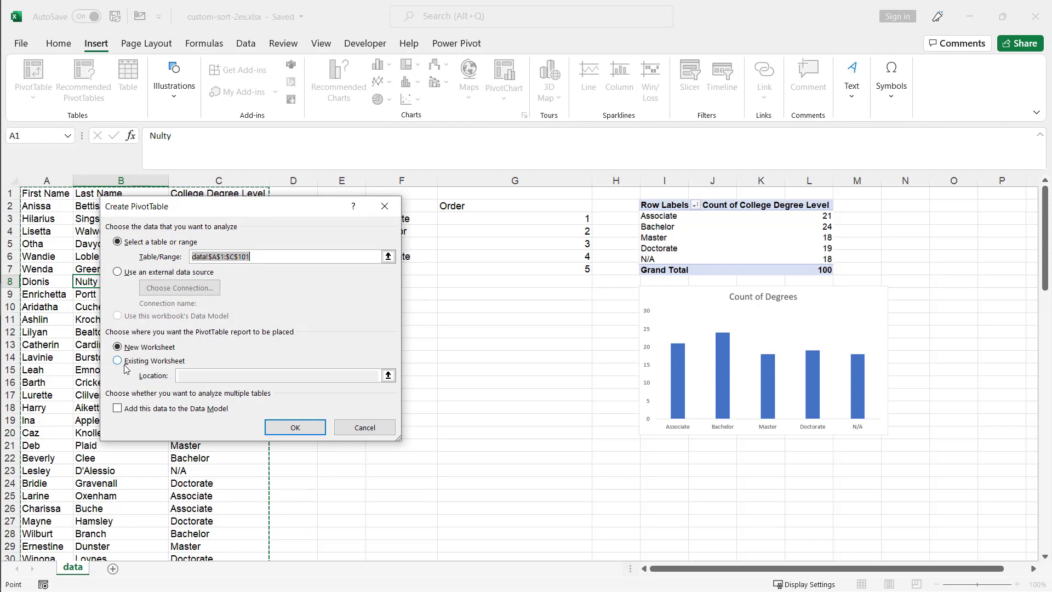
left_click(127, 362)
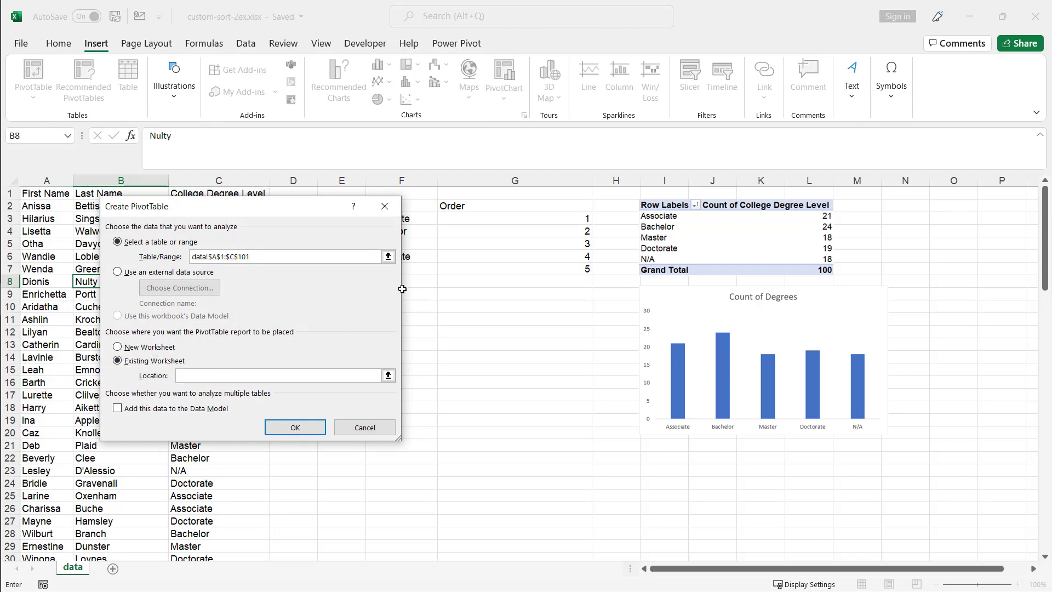
left_click_drag(294, 216, 736, 277)
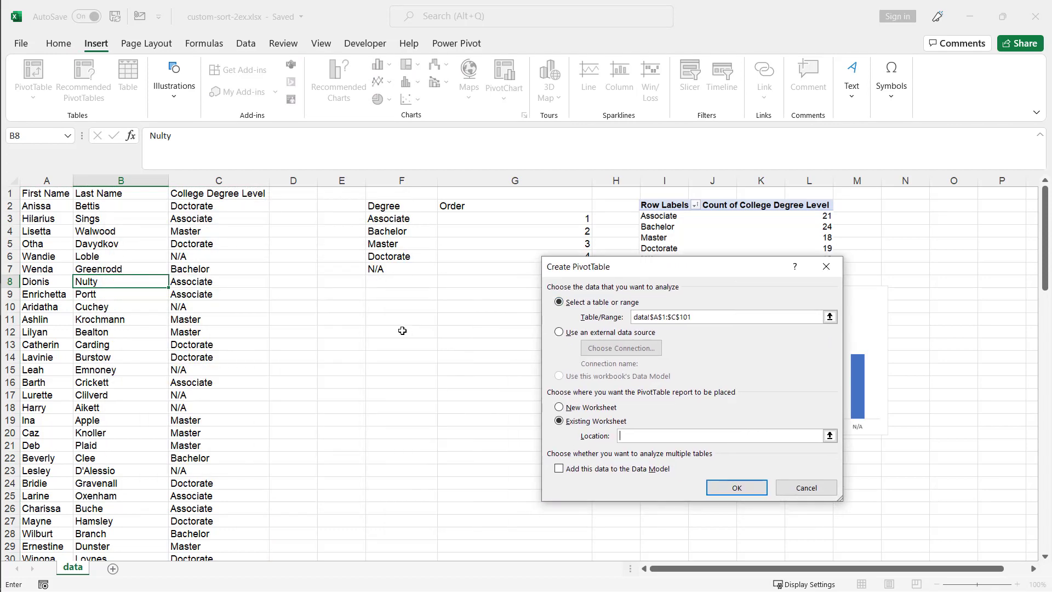
left_click(347, 320)
left_click(737, 488)
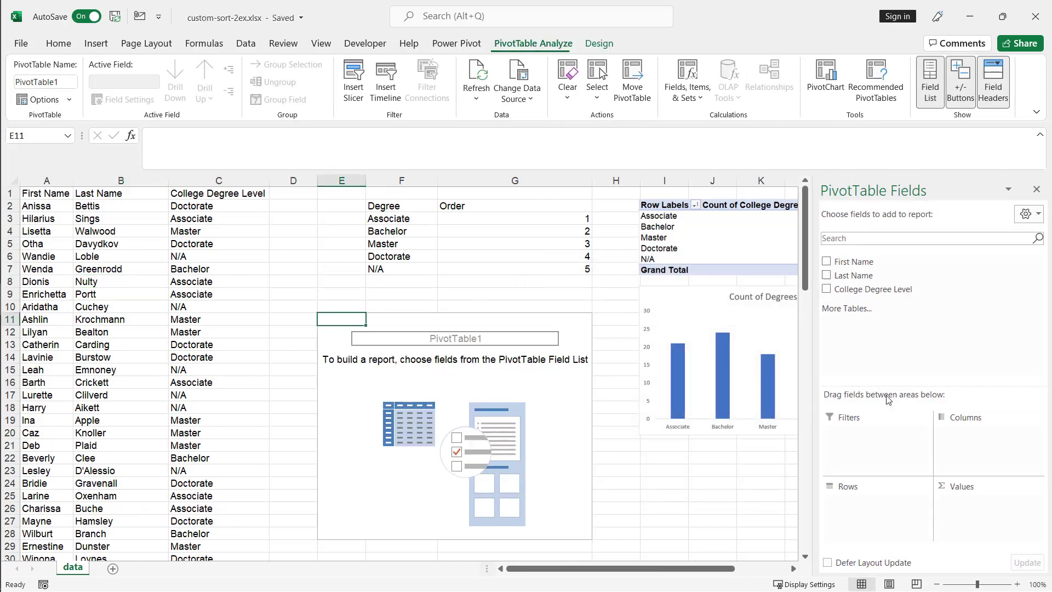
left_click_drag(873, 289, 871, 523)
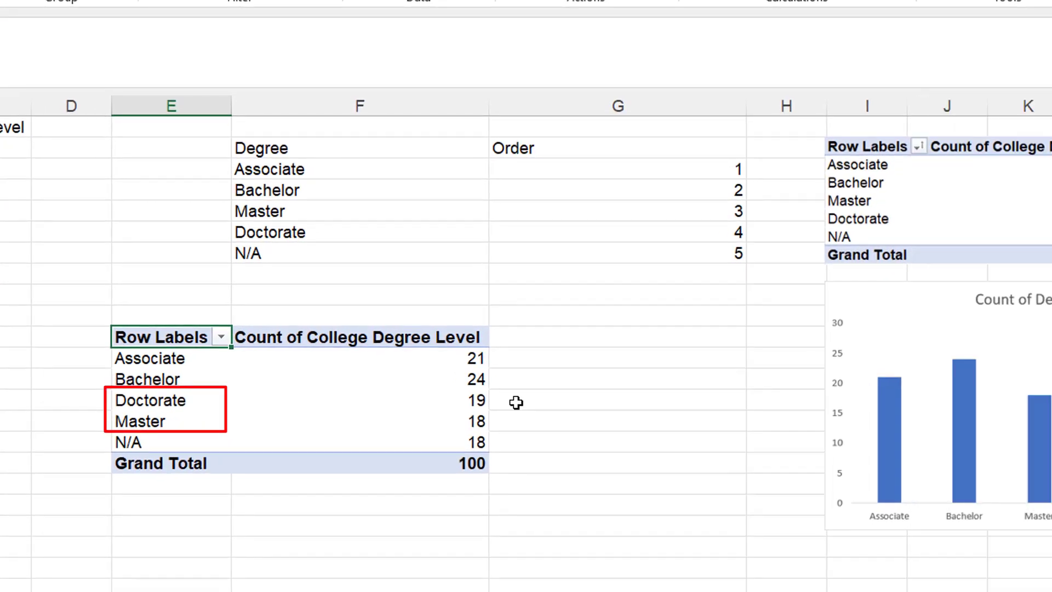
Keep manual sort order and drag Doctorate below Master in the new pivot table.
left_click(136, 362)
left_click(142, 404)
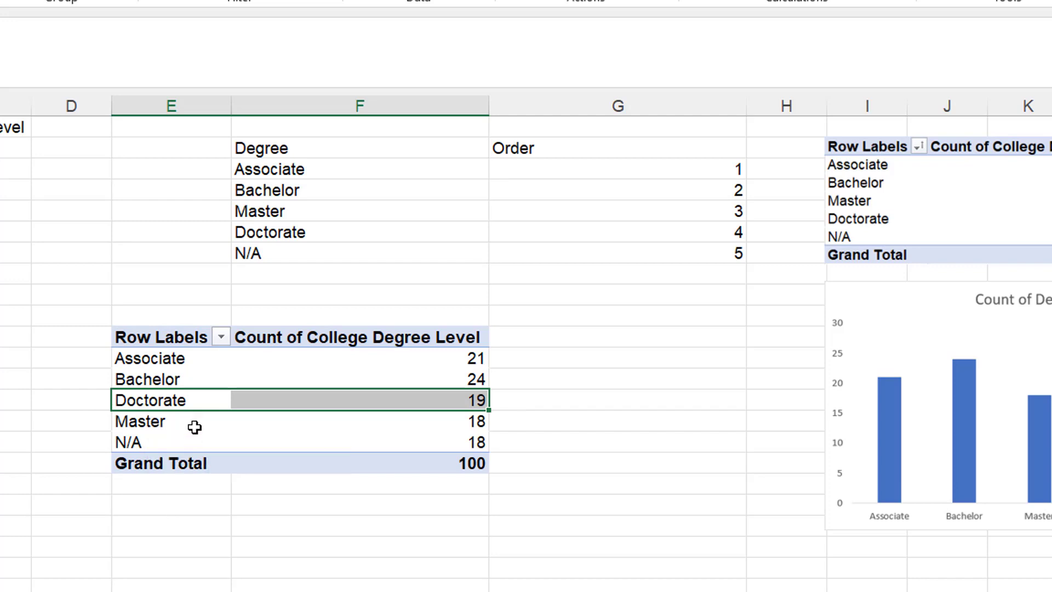
left_click(220, 337)
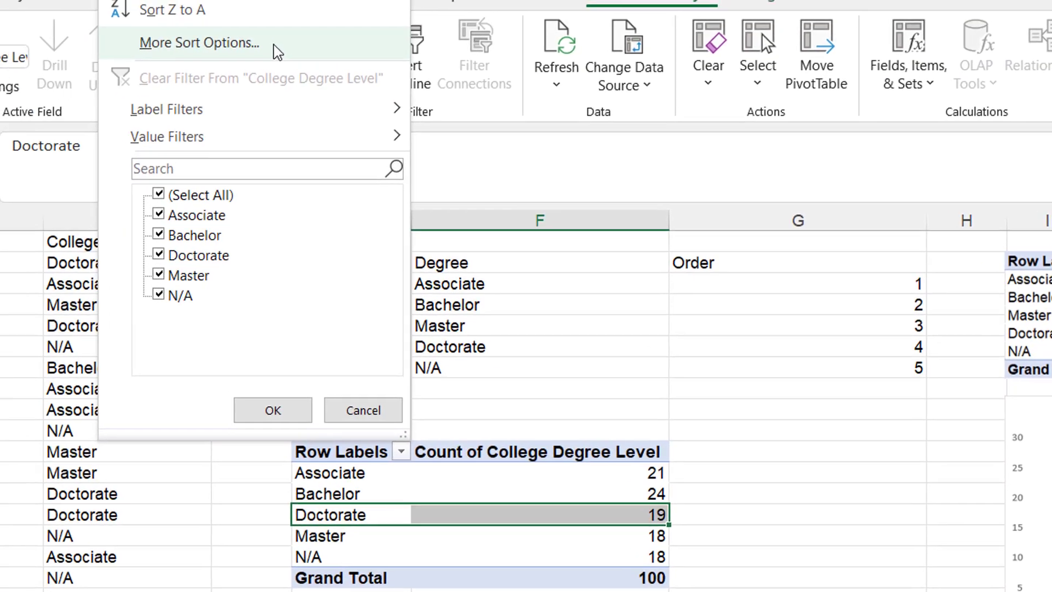
left_click(98, 0)
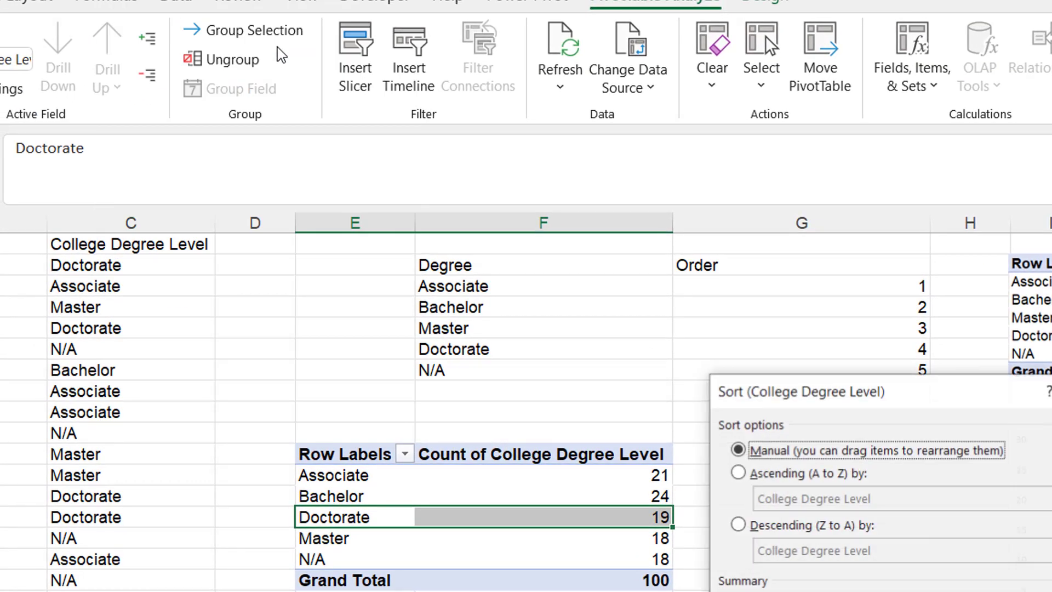
left_click(738, 472)
left_click(836, 498)
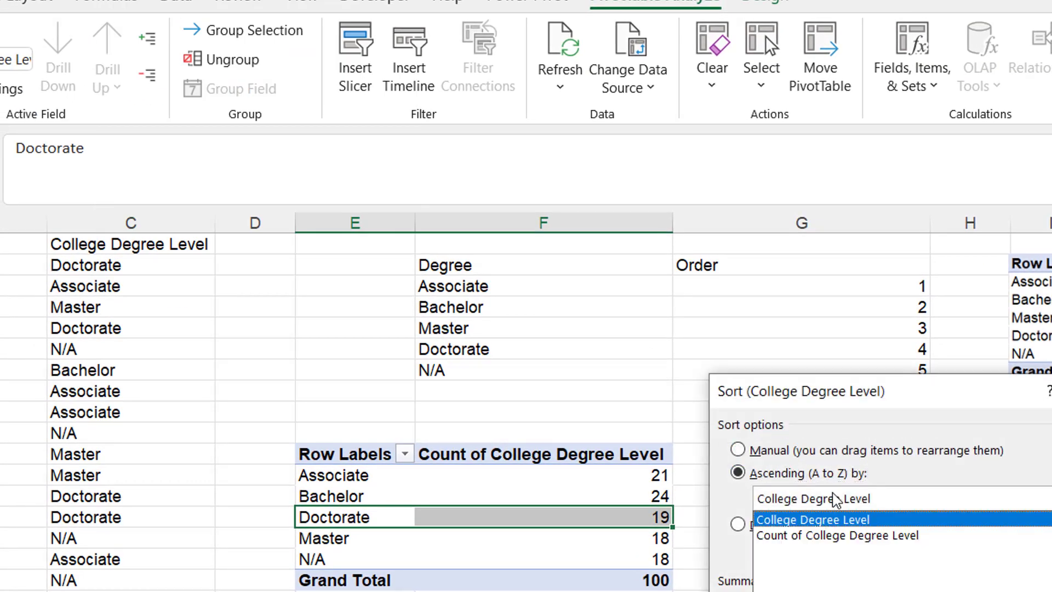
left_click(738, 450)
key("Return")
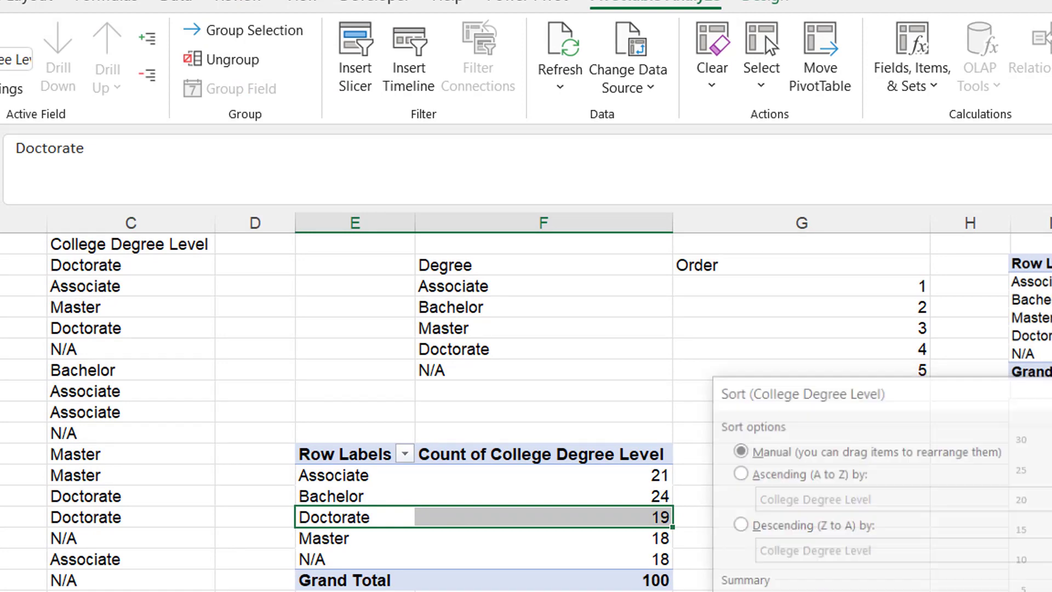
left_click(357, 516)
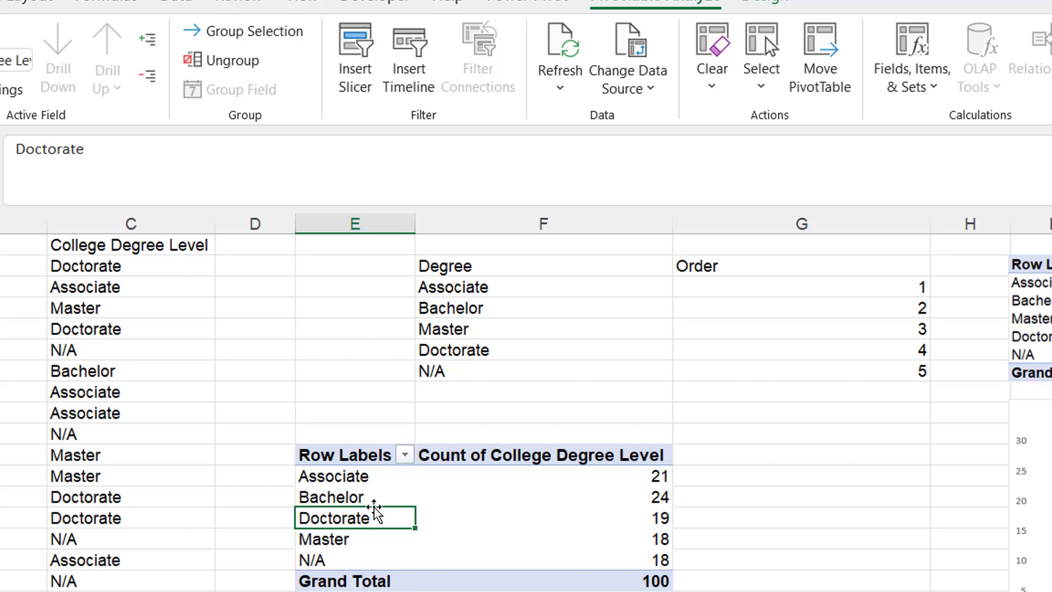
left_click_drag(375, 509, 362, 550)
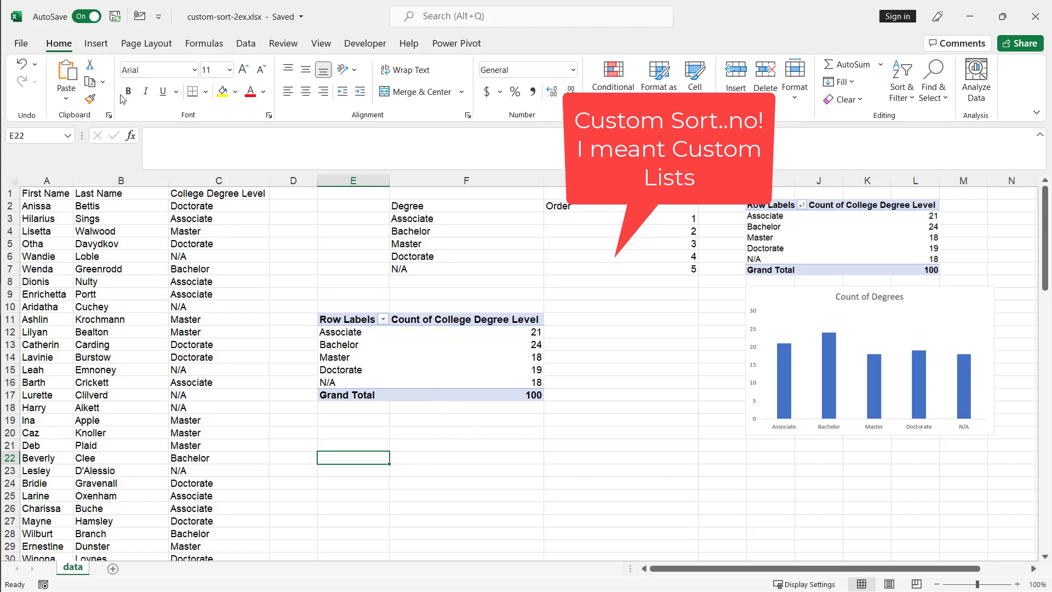
Open the Custom Lists editor from Excel Options' Advanced settings.
left_click(21, 48)
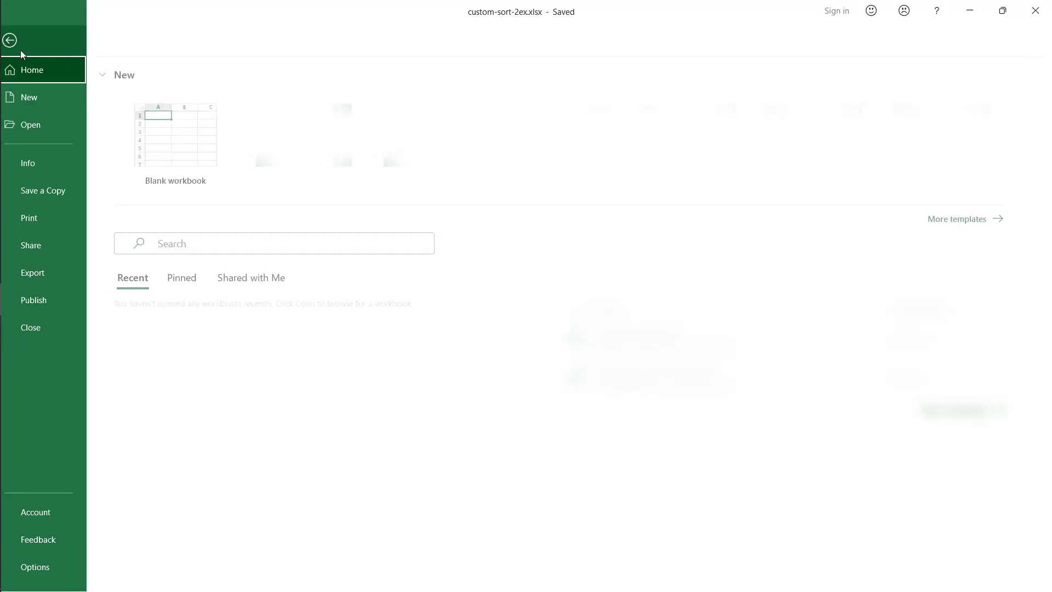
left_click(77, 561)
left_click(273, 228)
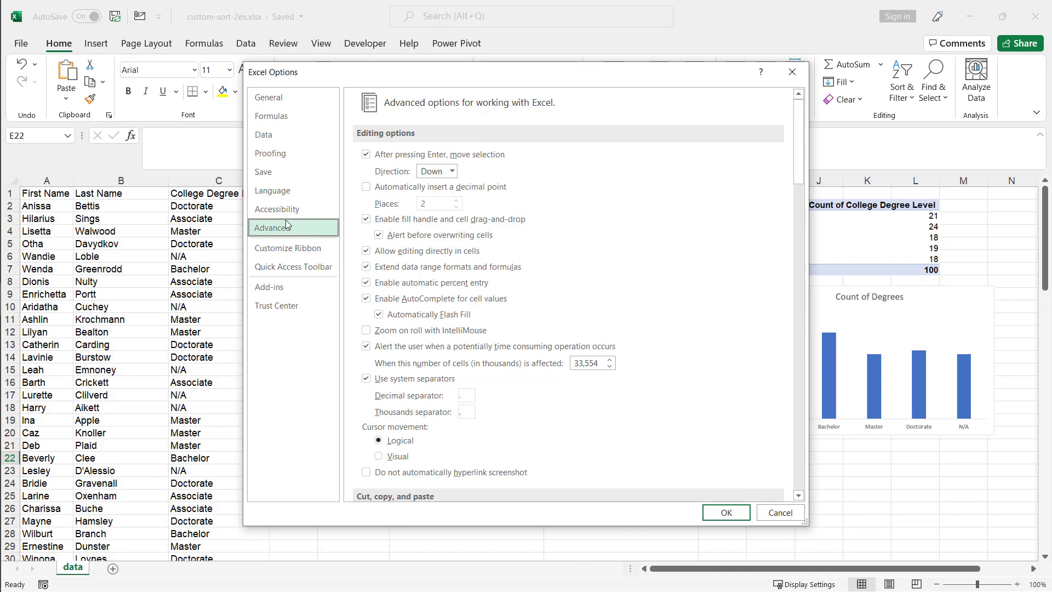
scroll(504, 271, "down", 20)
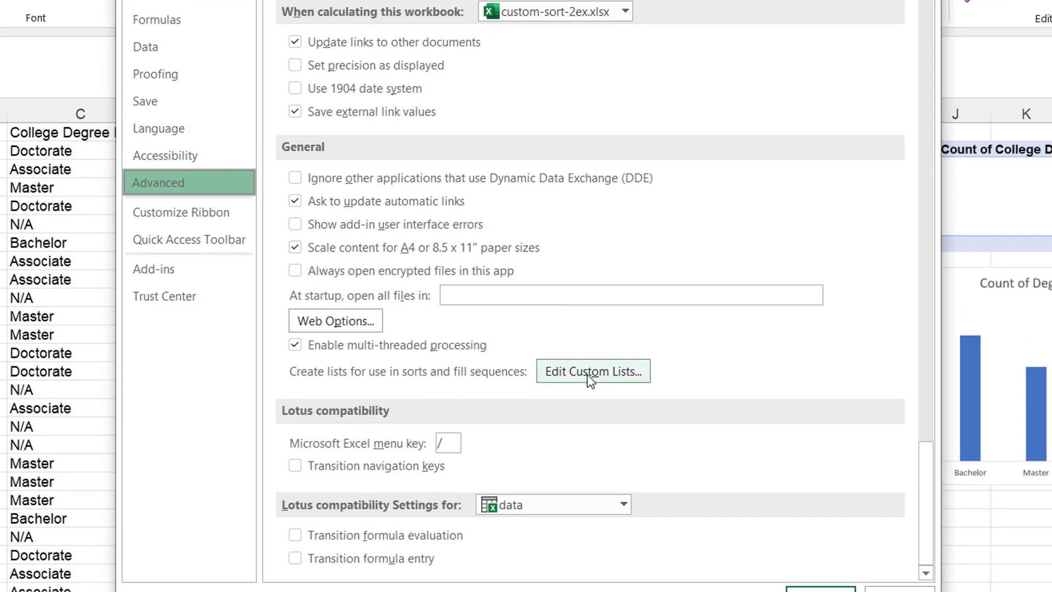
left_click(589, 372)
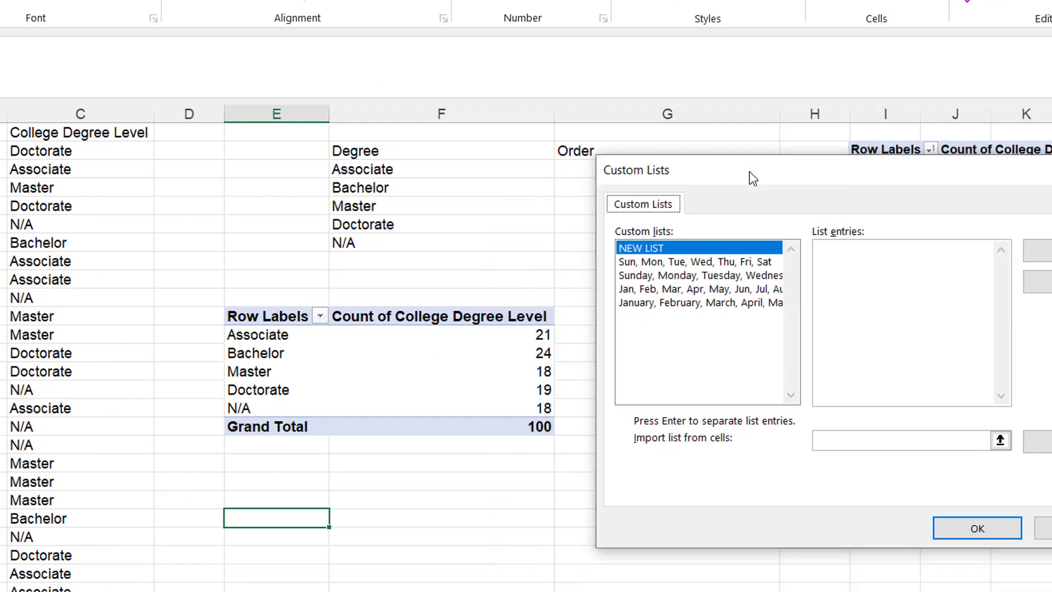
left_click_drag(752, 179, 770, 186)
left_click_drag(638, 179, 833, 246)
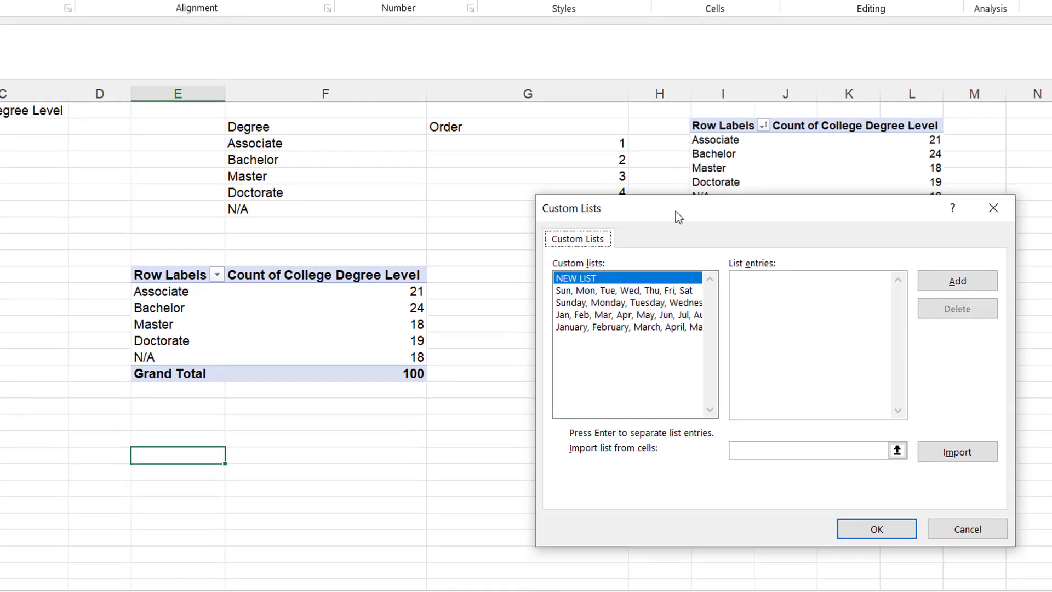
left_click_drag(676, 211, 639, 88)
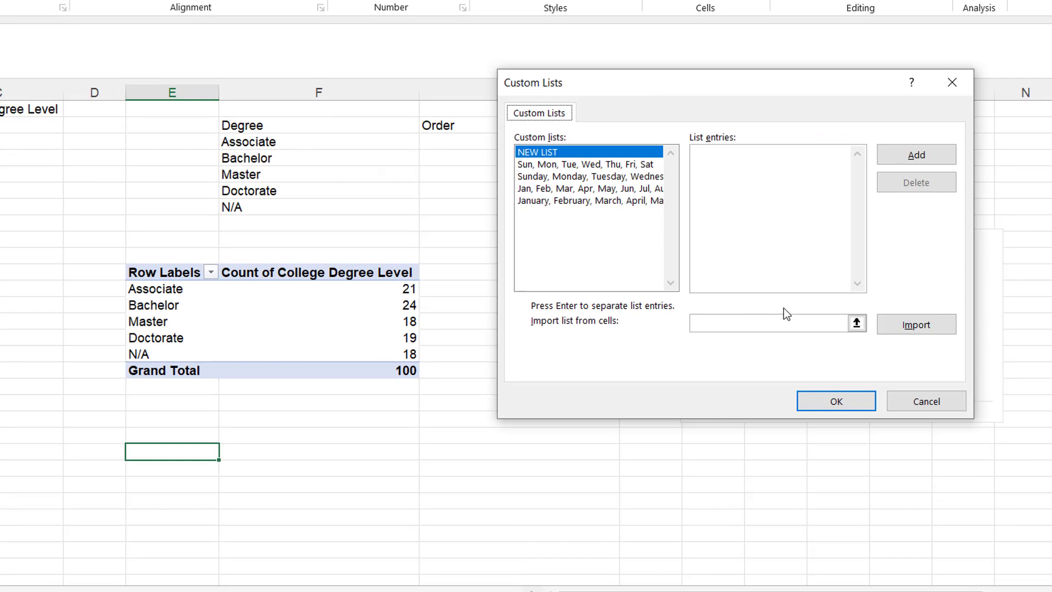
Import Associate, Bachelor, Master, Doctorate, N/A from $F$3:$F$7 as a custom list.
left_click(761, 321)
left_click_drag(279, 143, 360, 206)
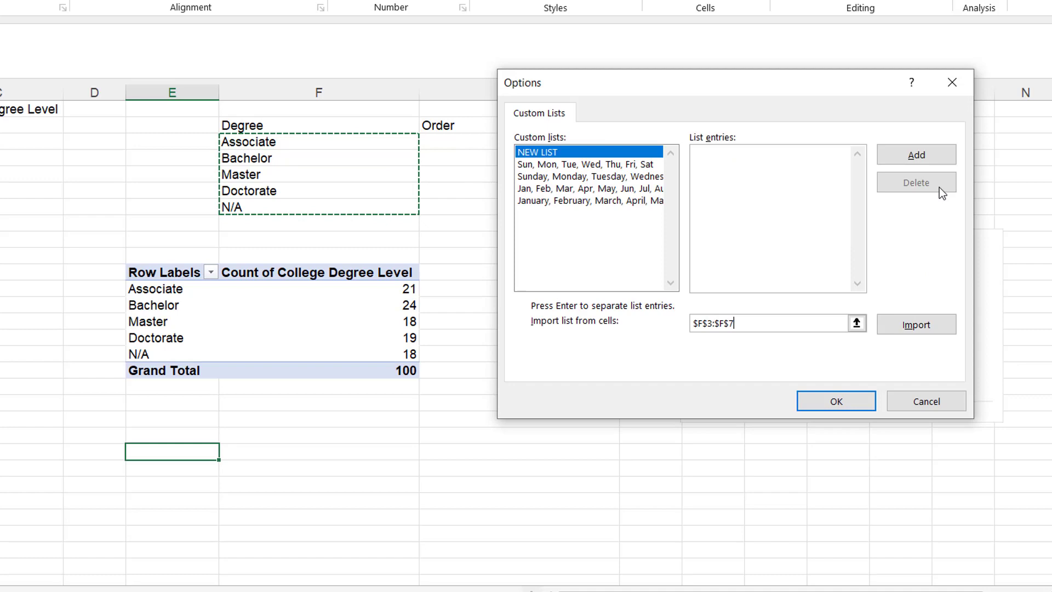
left_click(921, 158)
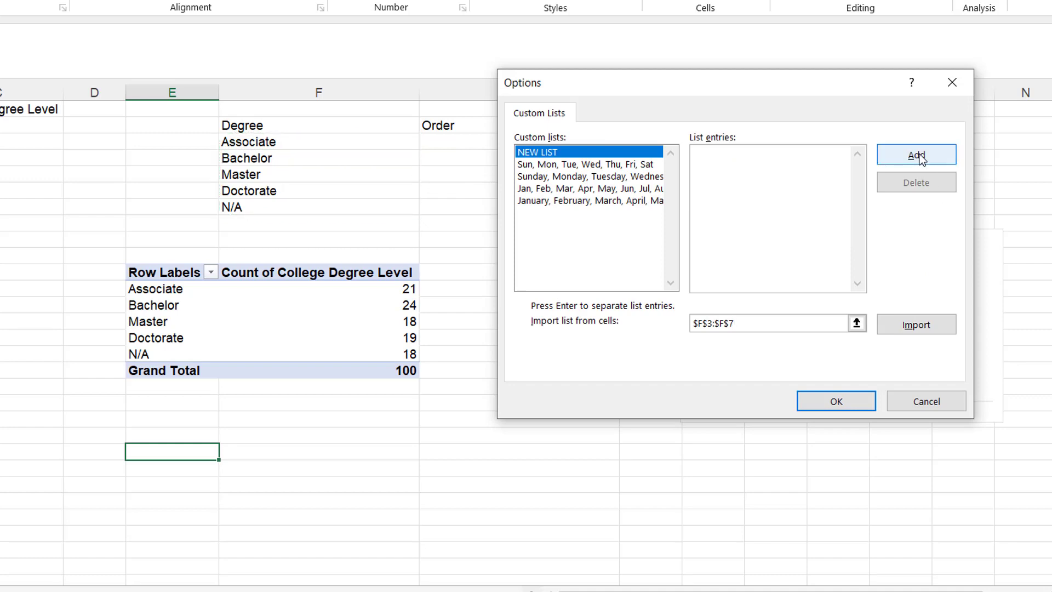
left_click(925, 327)
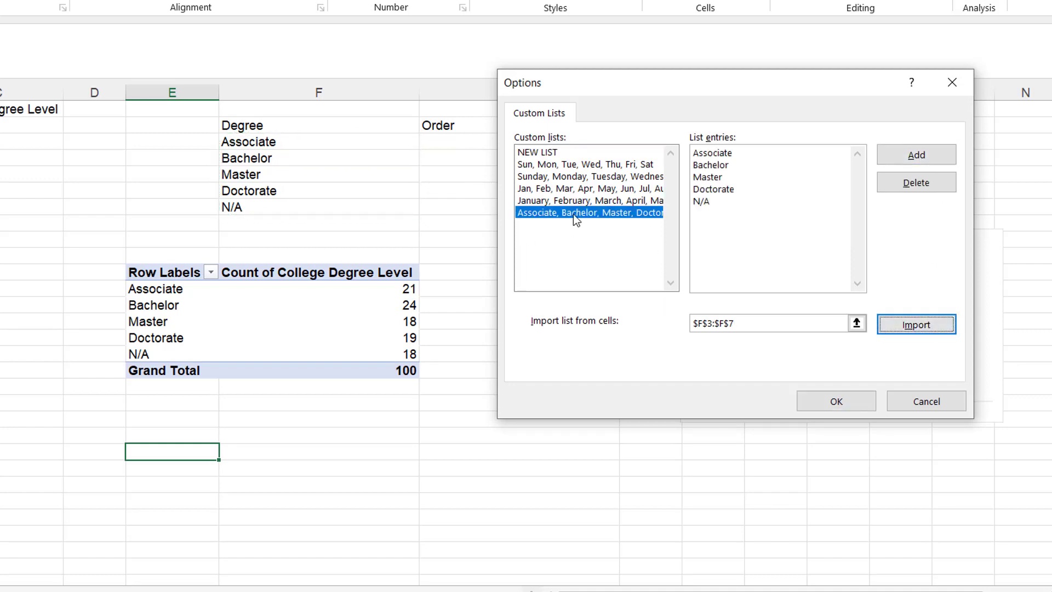
left_click(836, 401)
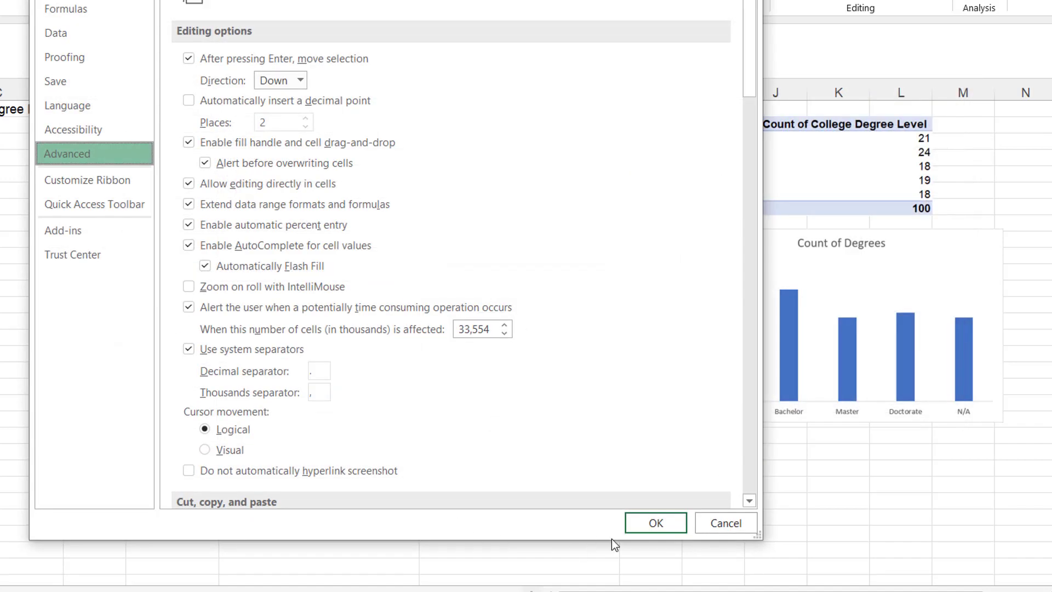
left_click(657, 522)
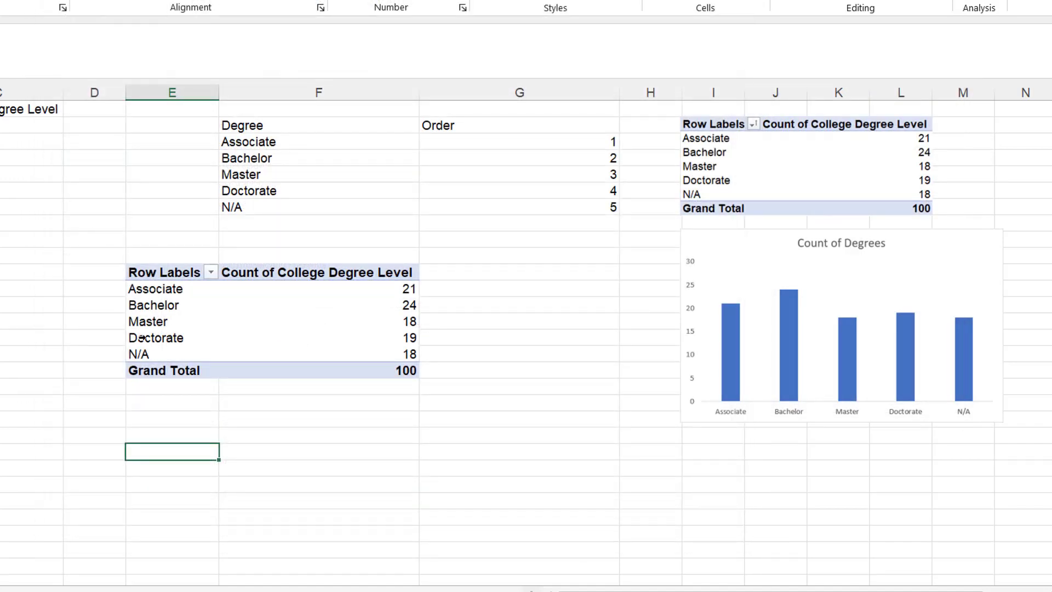
Sort the pivot's row labels A to Z, applying the Associate-to-N/A custom order.
left_click(211, 273)
left_click(176, 52)
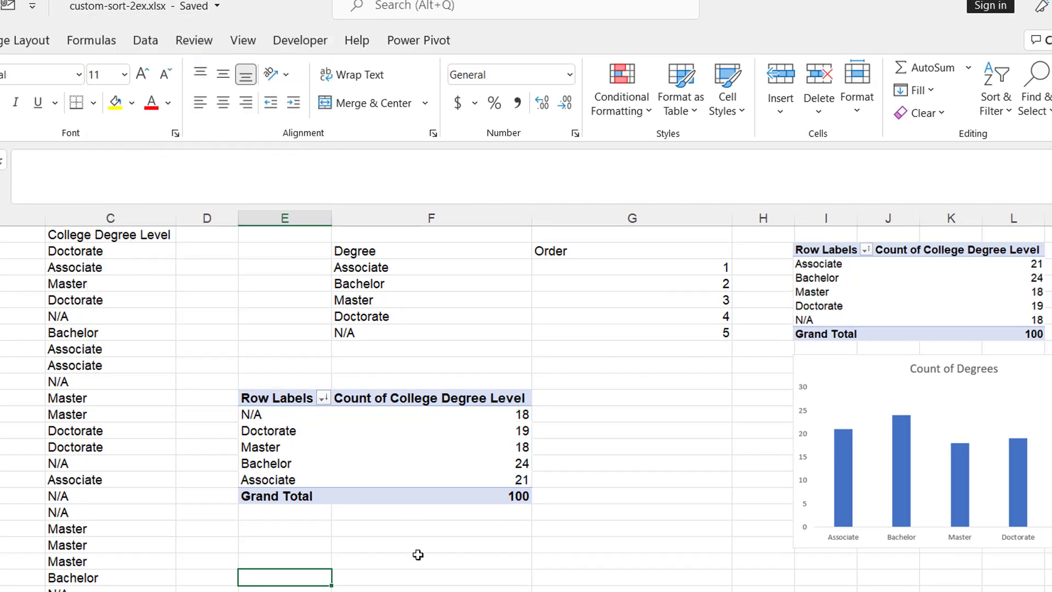
left_click(325, 397)
left_click(224, 366)
left_click(323, 397)
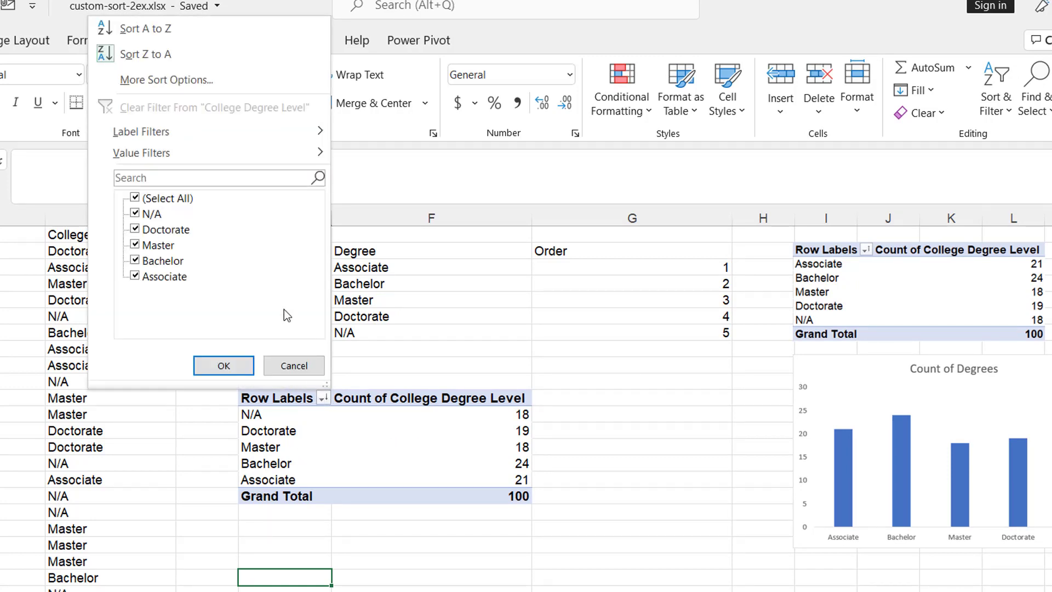
left_click(202, 36)
Delete the pasted pivot table and chart pictures at the top right.
left_click(897, 272)
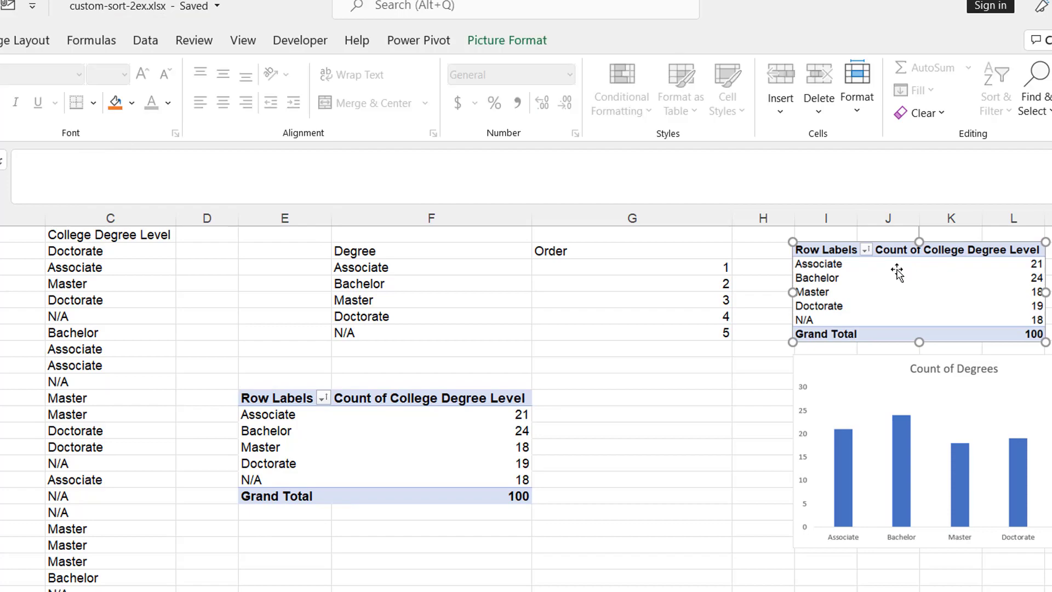
key("Delete")
left_click(912, 359)
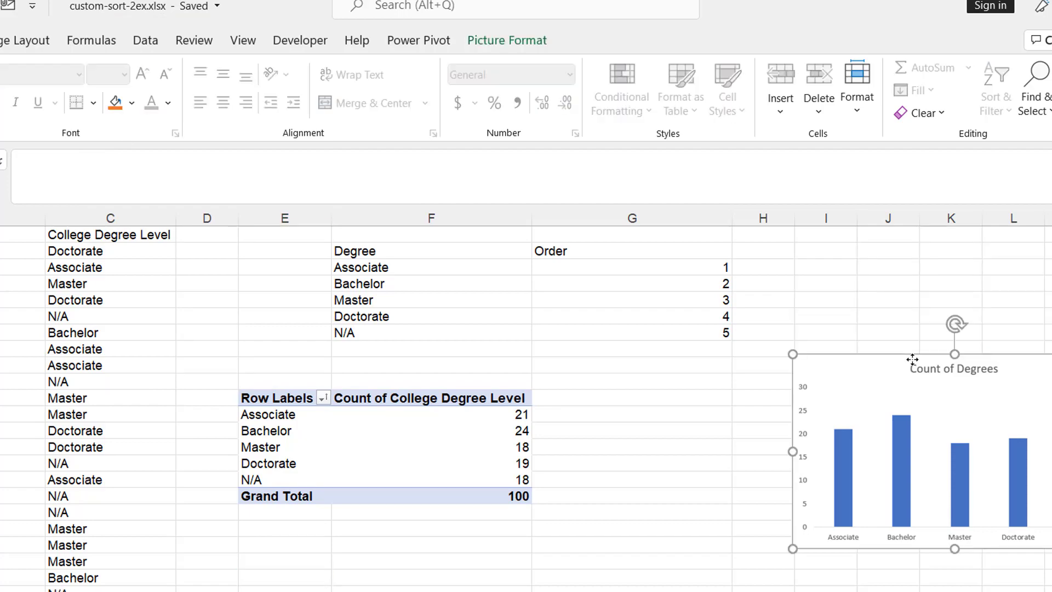
key("Delete")
left_click(297, 450)
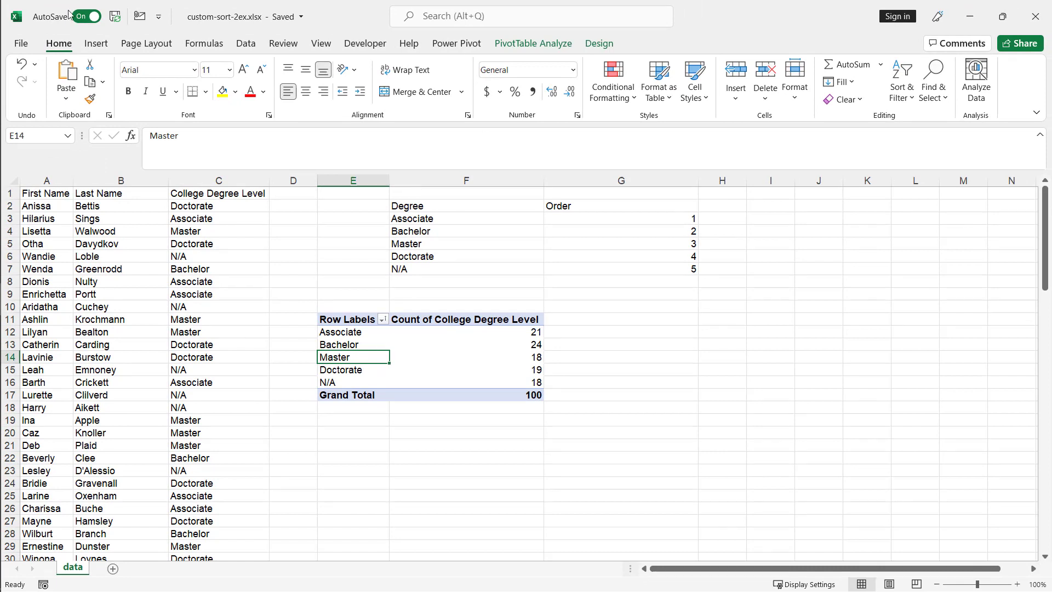
Insert a clustered column pivot chart and move it right of the pivot table.
left_click(96, 44)
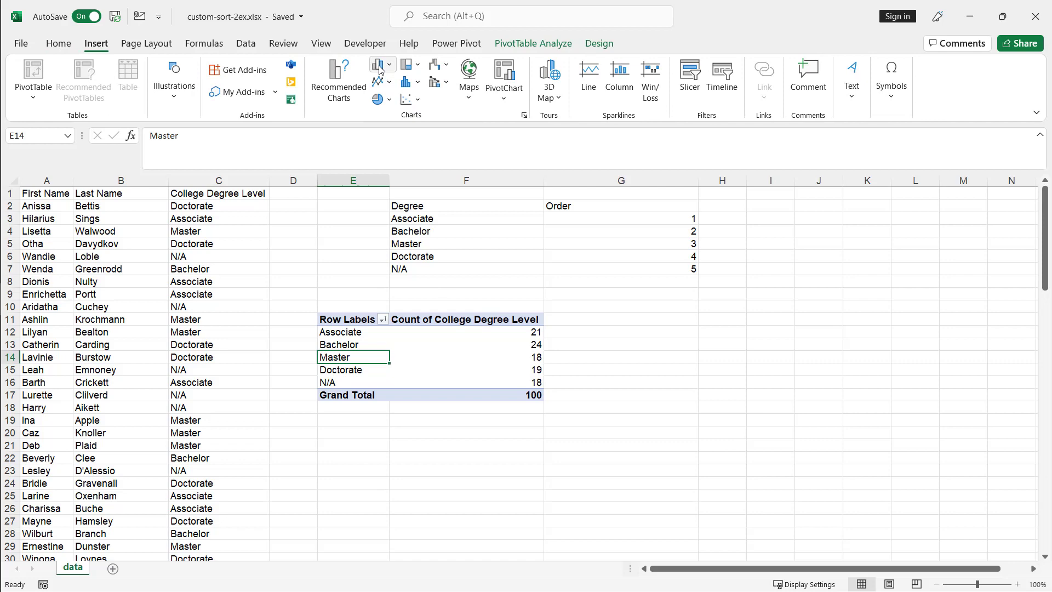
left_click(380, 65)
left_click(383, 108)
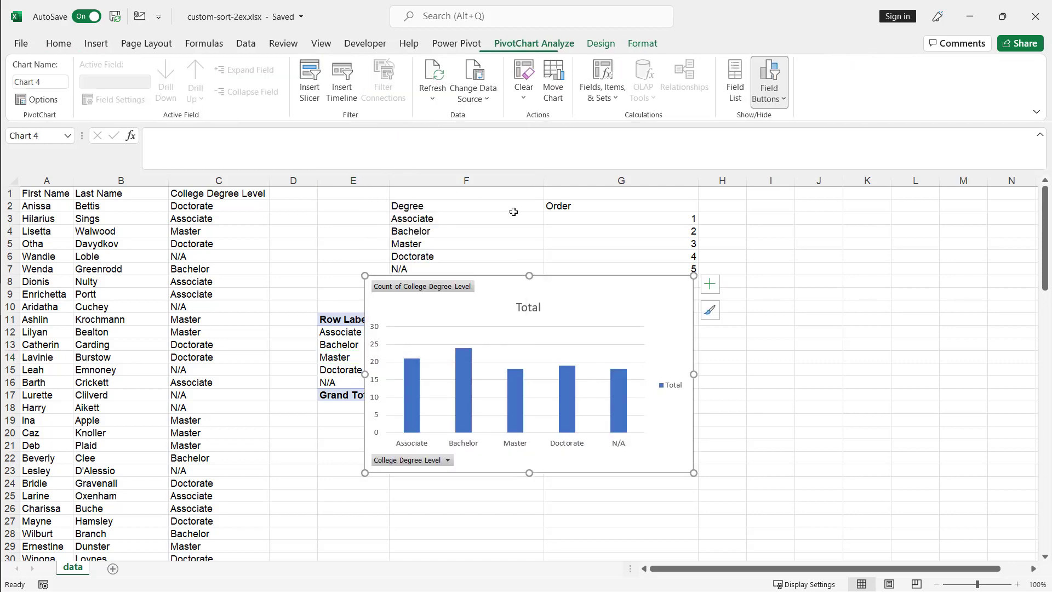
left_click_drag(597, 281, 859, 289)
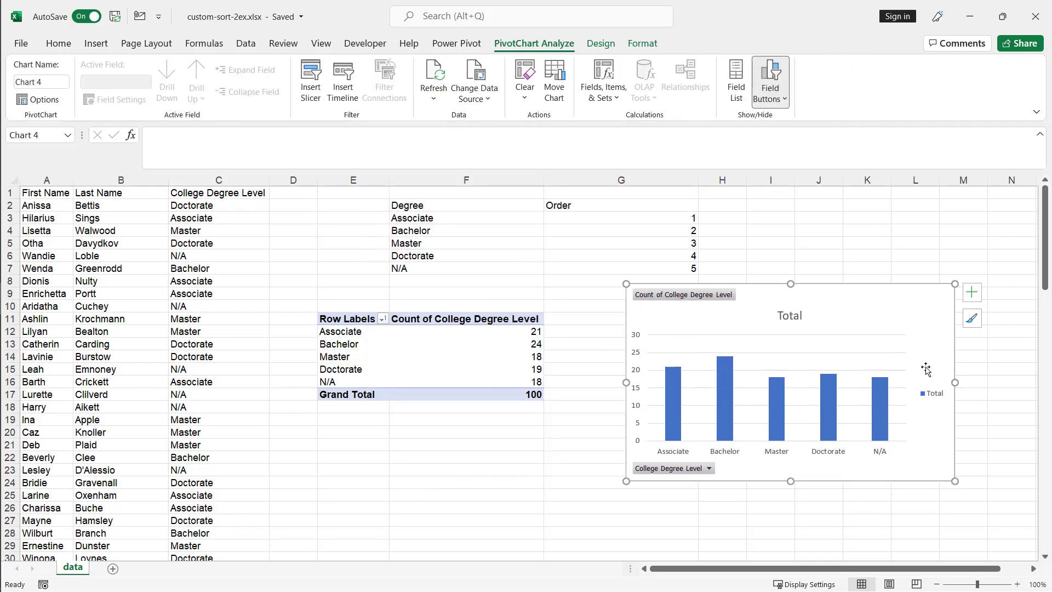
Remove the chart's horizontal gridlines and Total legend.
left_click(897, 358)
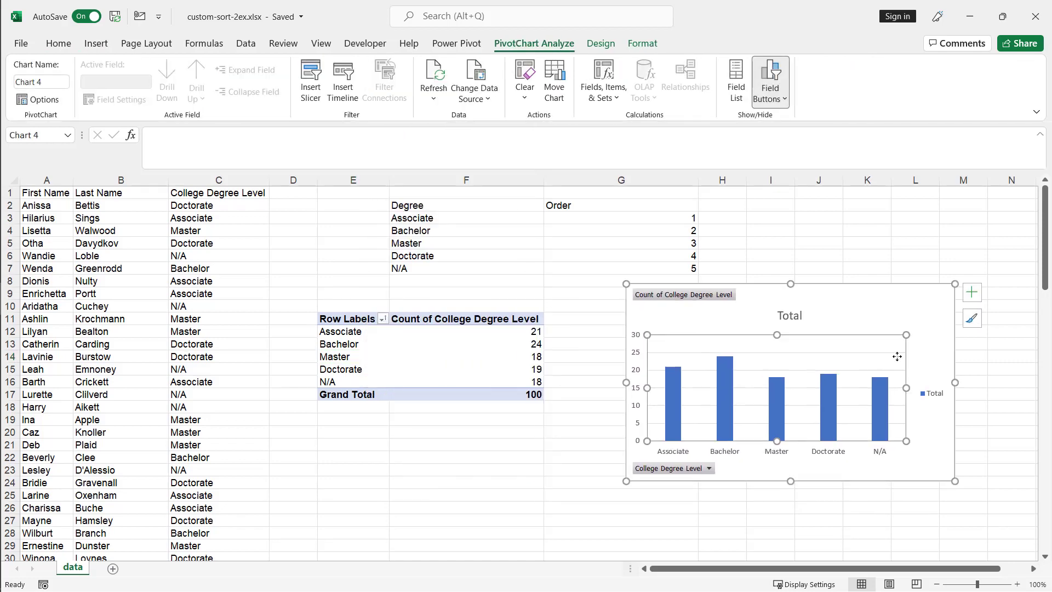
left_click(855, 370)
key("Delete")
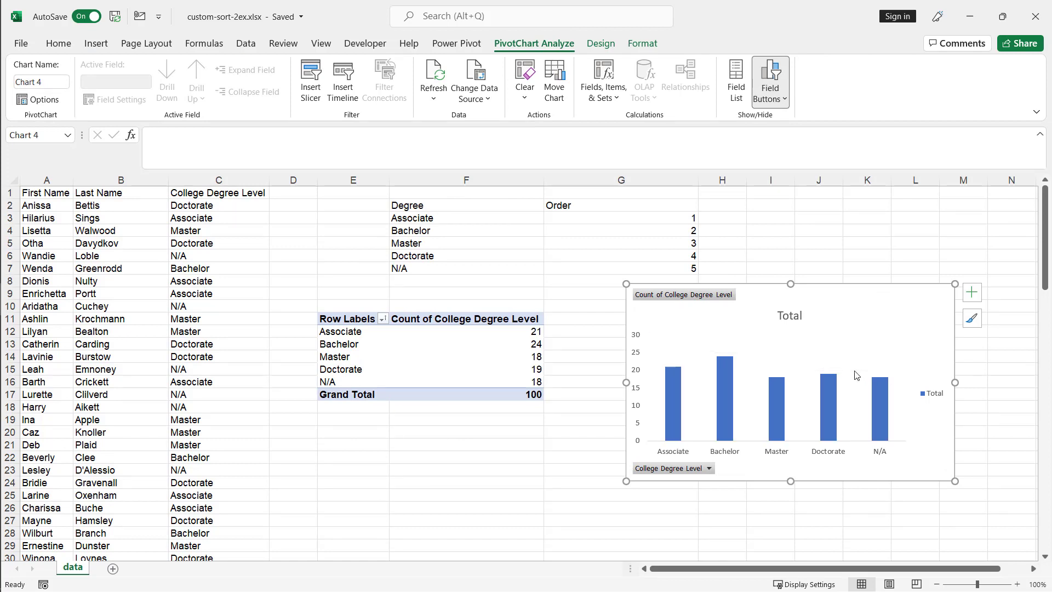
left_click(946, 392)
left_click_drag(946, 392, 928, 385)
key("Delete")
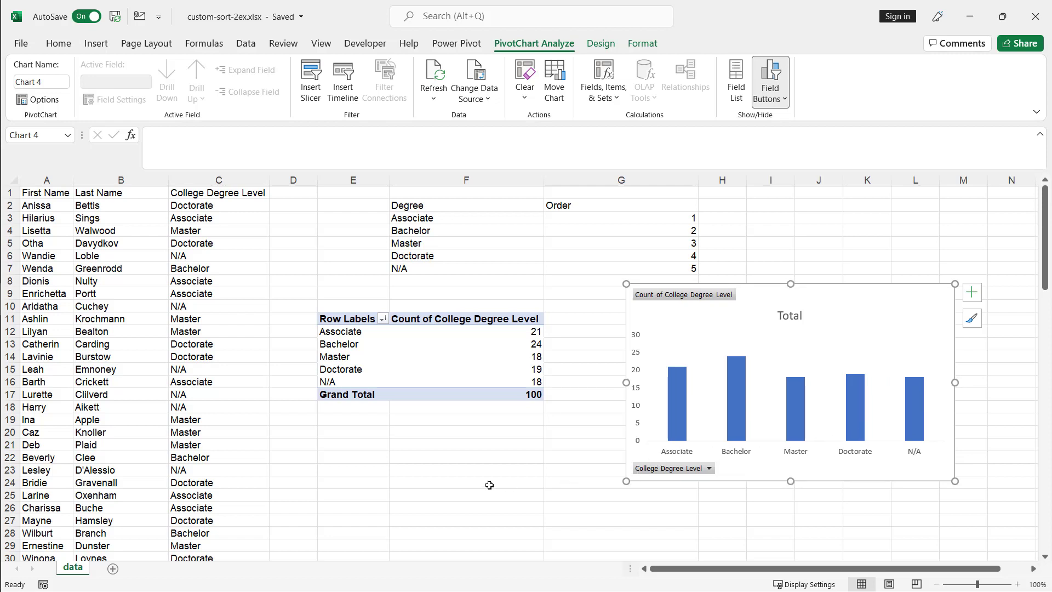
key("Escape")
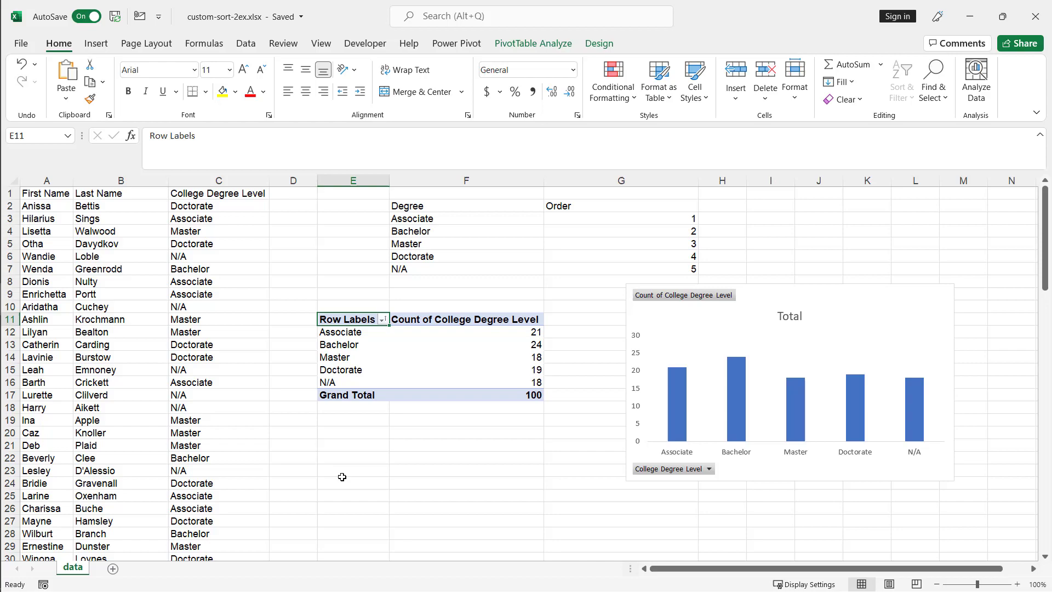
right_click(357, 321)
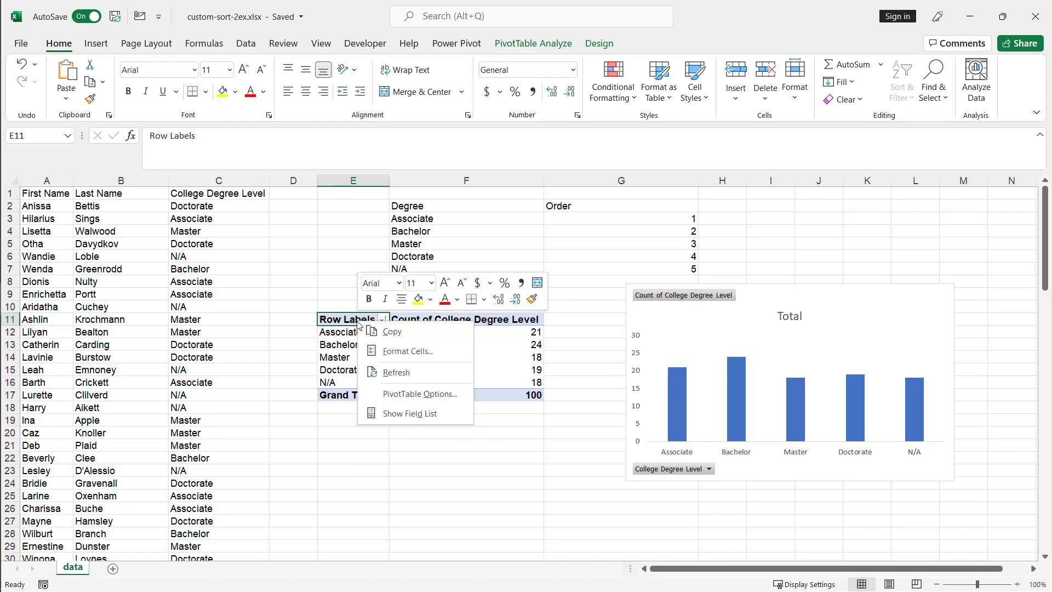
left_click(396, 395)
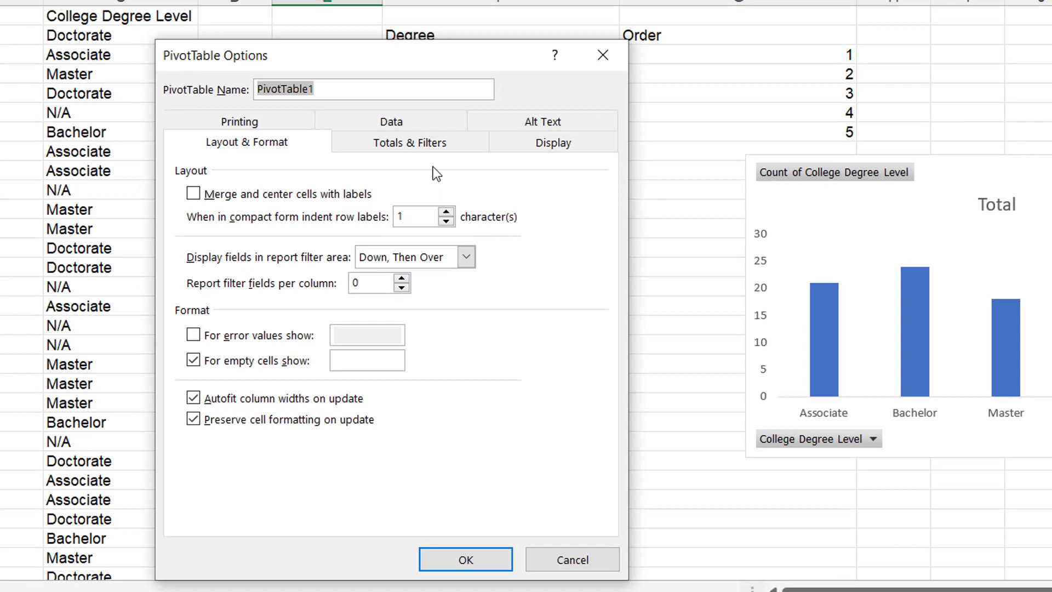
left_click(415, 144)
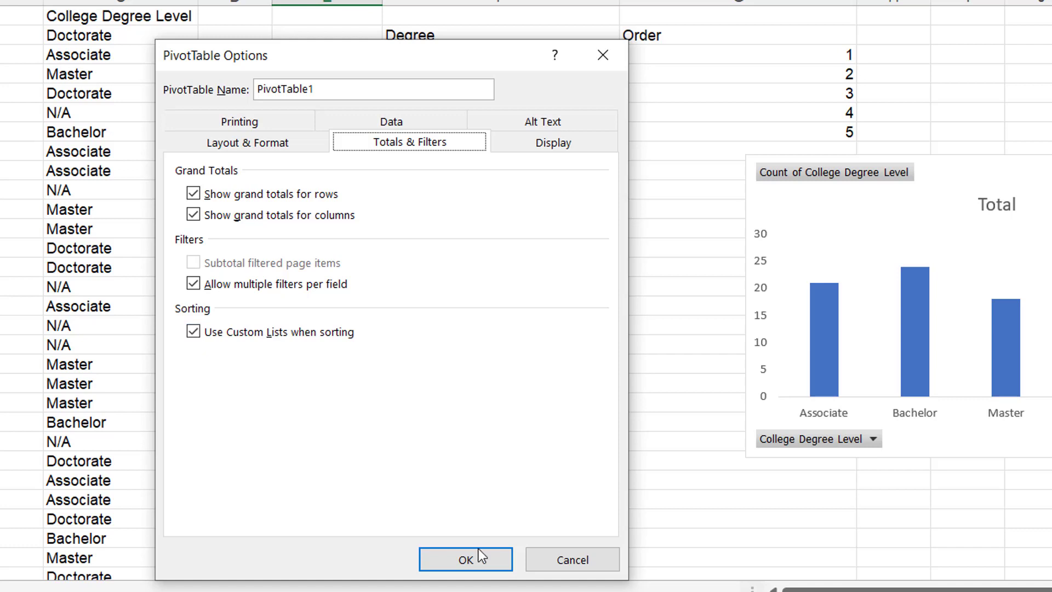
left_click(505, 570)
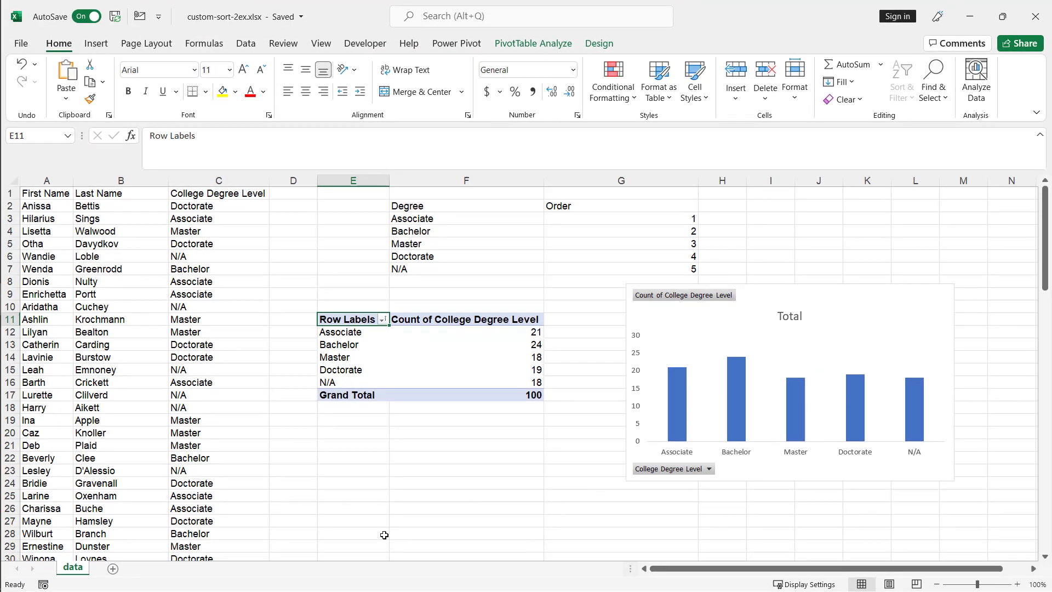
Copy the data sheet and delete the pivot chart on the copy.
key("ctrl")
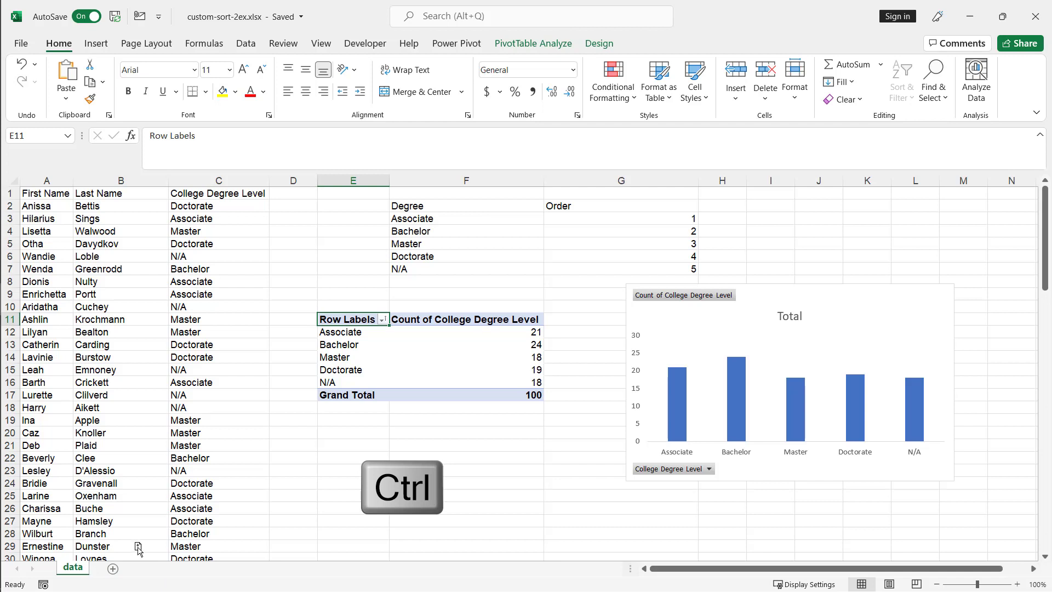
left_click_drag(155, 546, 155, 546)
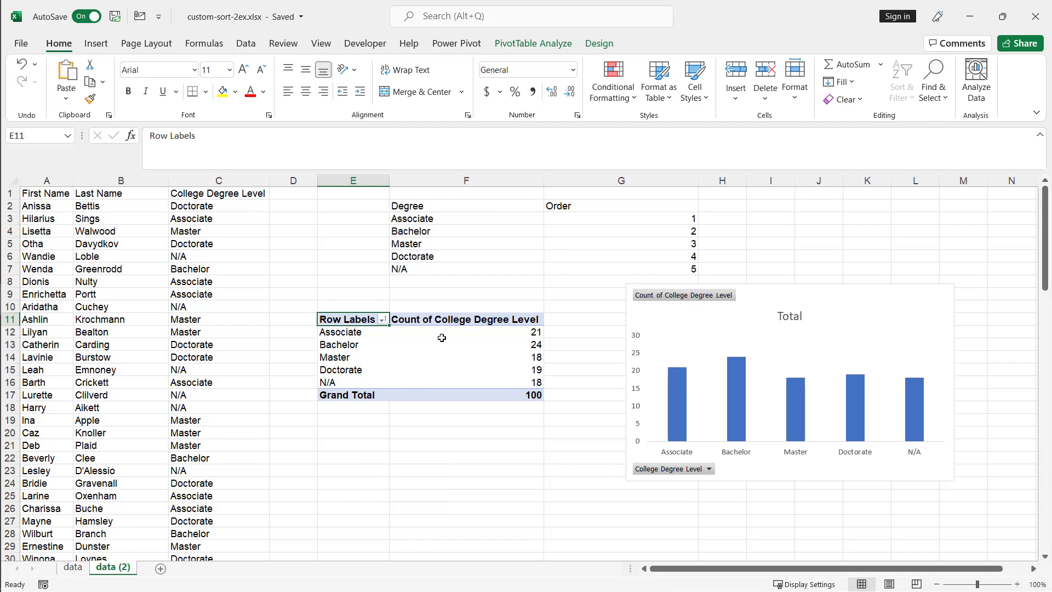
left_click(761, 288)
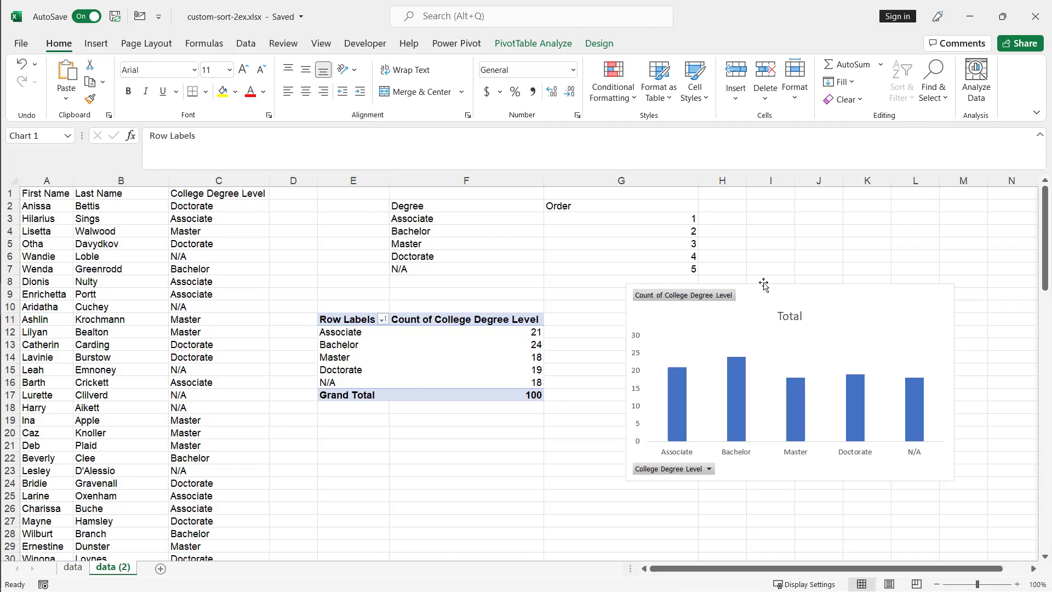
key("Delete")
Clear All from D9:G21 to remove the pivot table.
left_click_drag(320, 298, 566, 446)
left_click(827, 101)
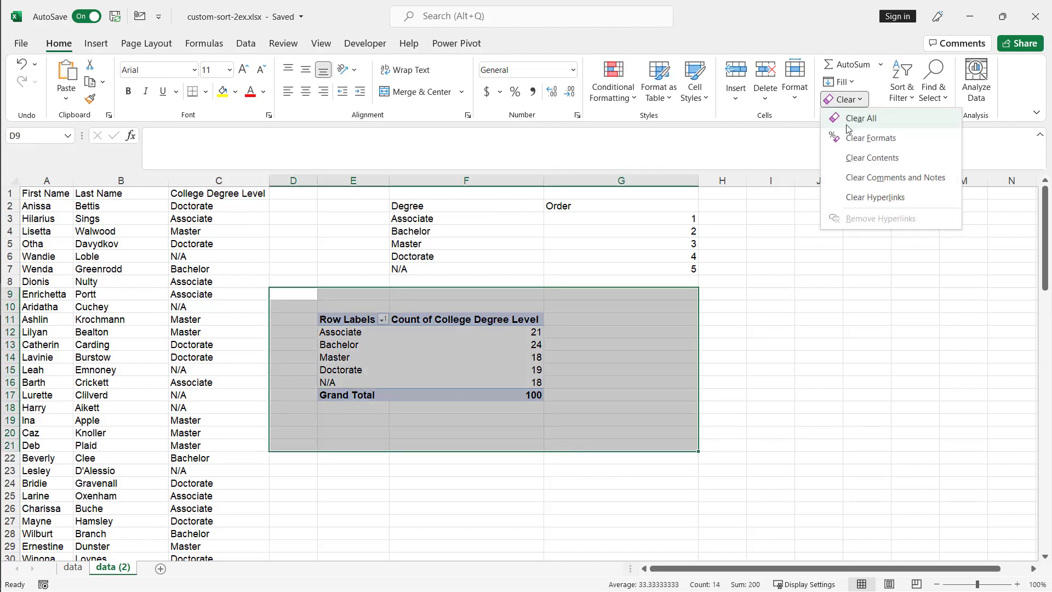
left_click(857, 114)
left_click(805, 358)
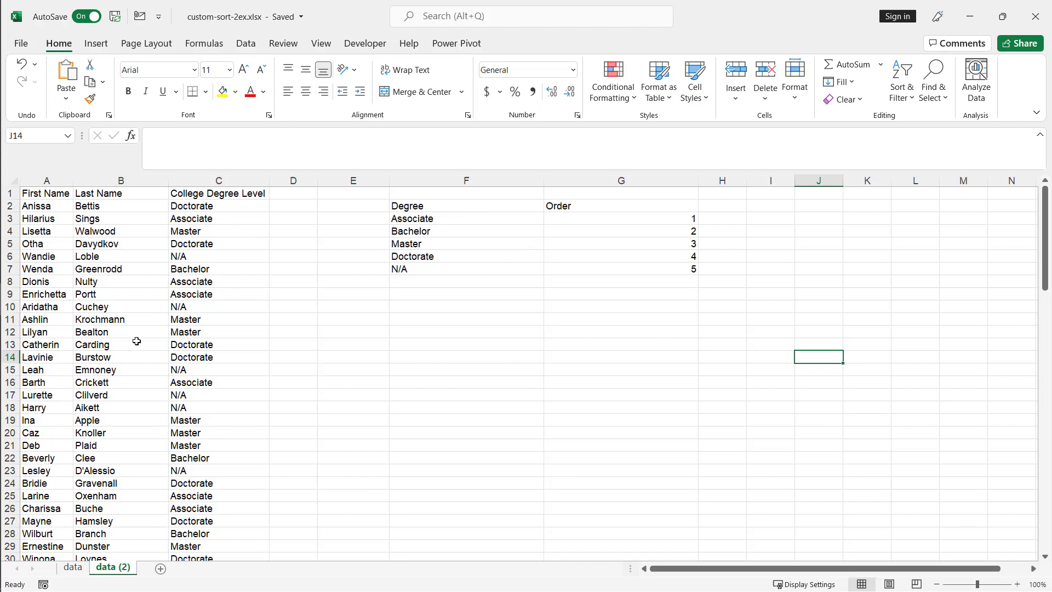
Turn the Degree and Order list F2:G7 into a table with headers via From Table/Range.
left_click_drag(452, 208, 660, 265)
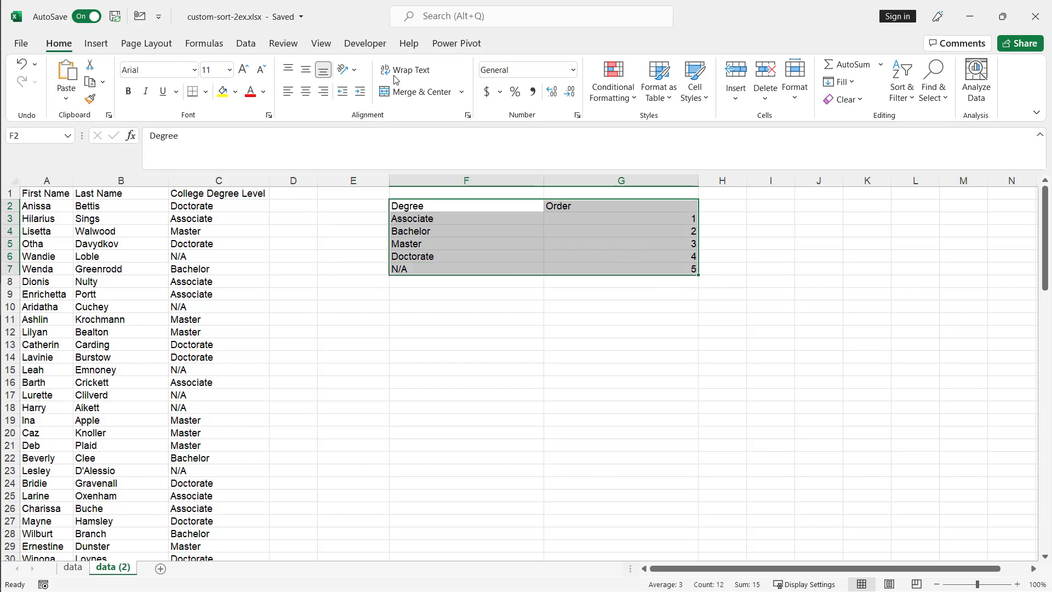
left_click(245, 43)
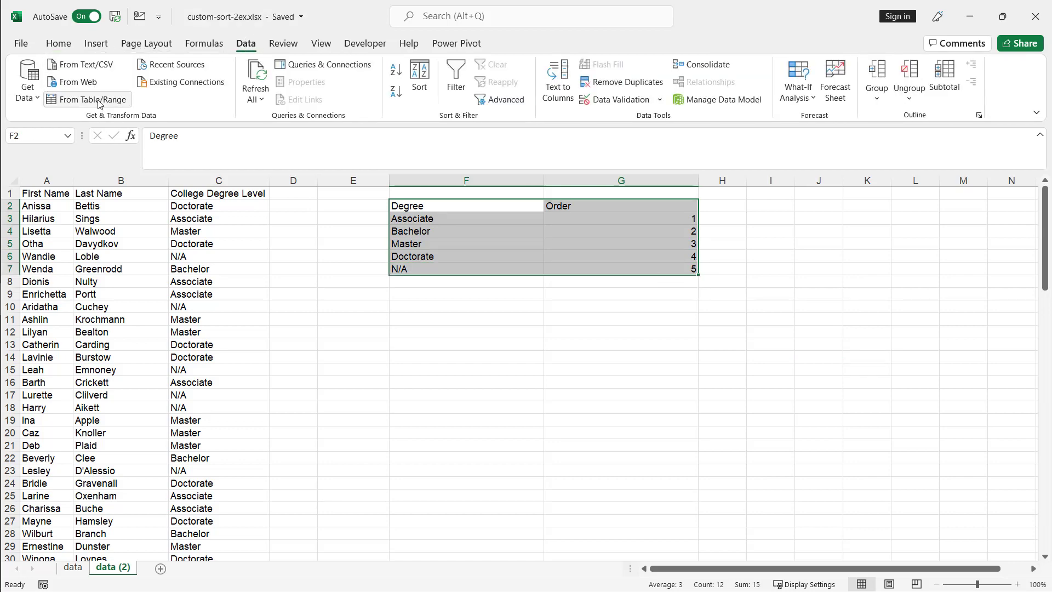
left_click(88, 99)
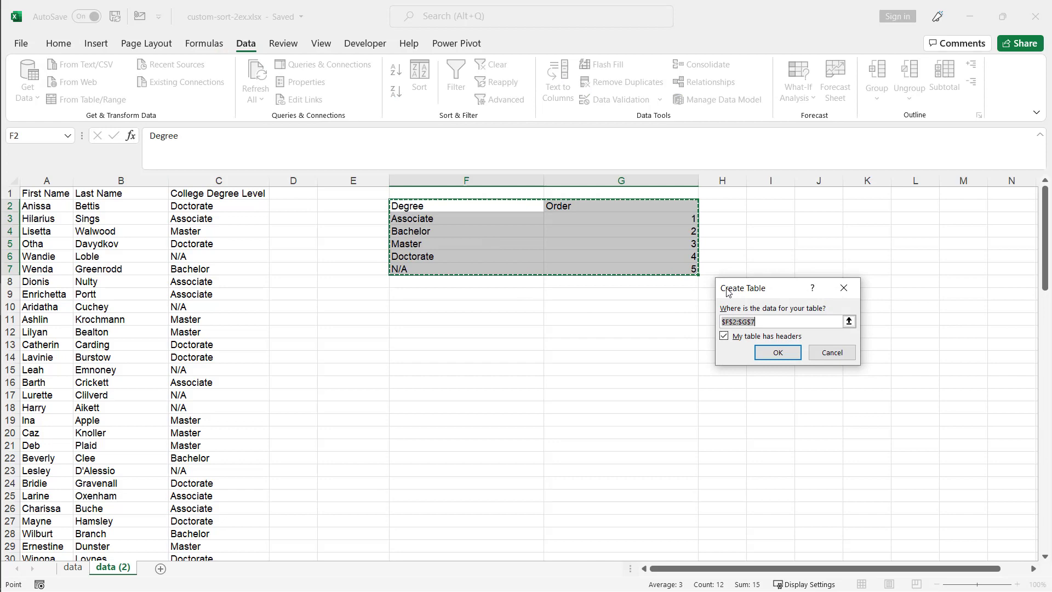
left_click(781, 355)
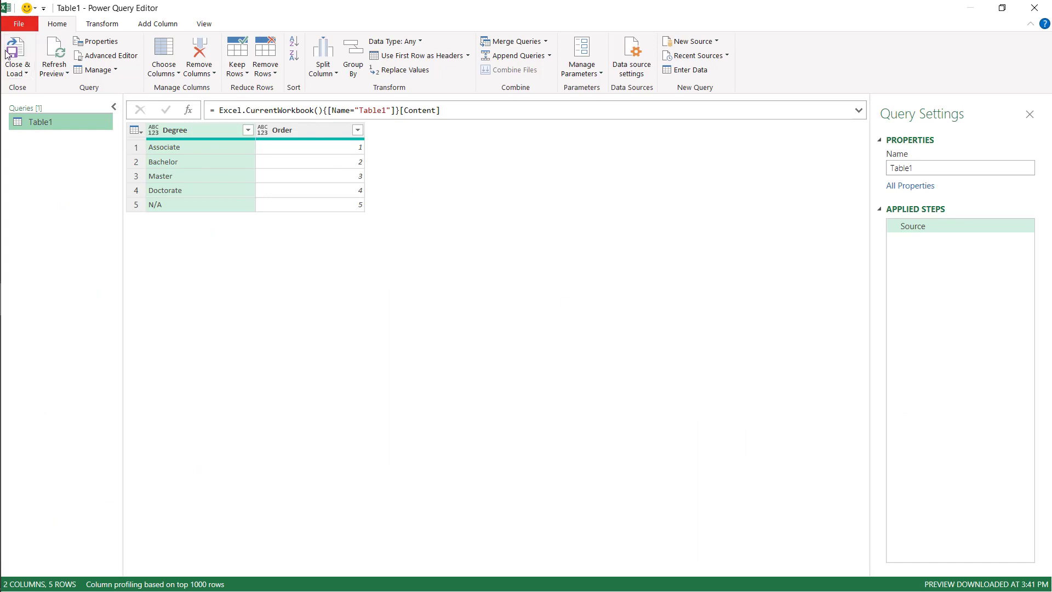
Close & Load the Table1 query as Only Create Connection.
left_click(16, 69)
left_click(47, 104)
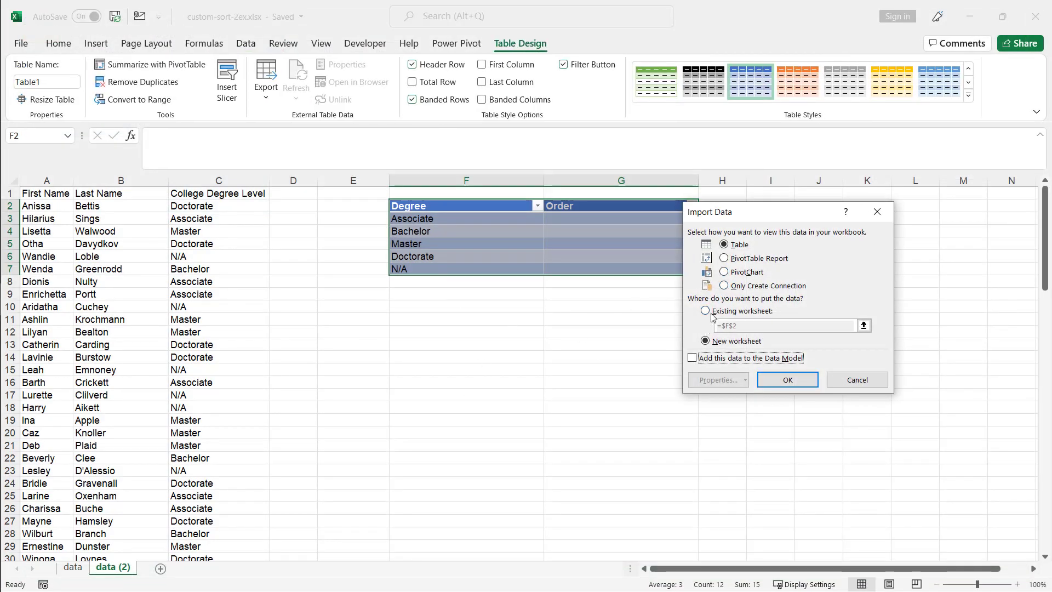
left_click(725, 287)
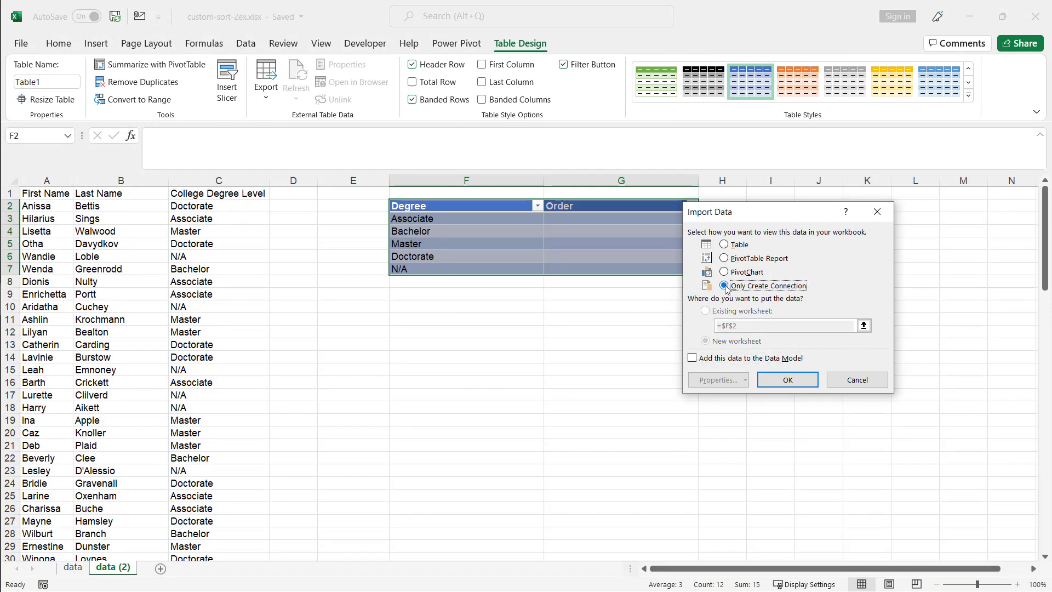
left_click(787, 382)
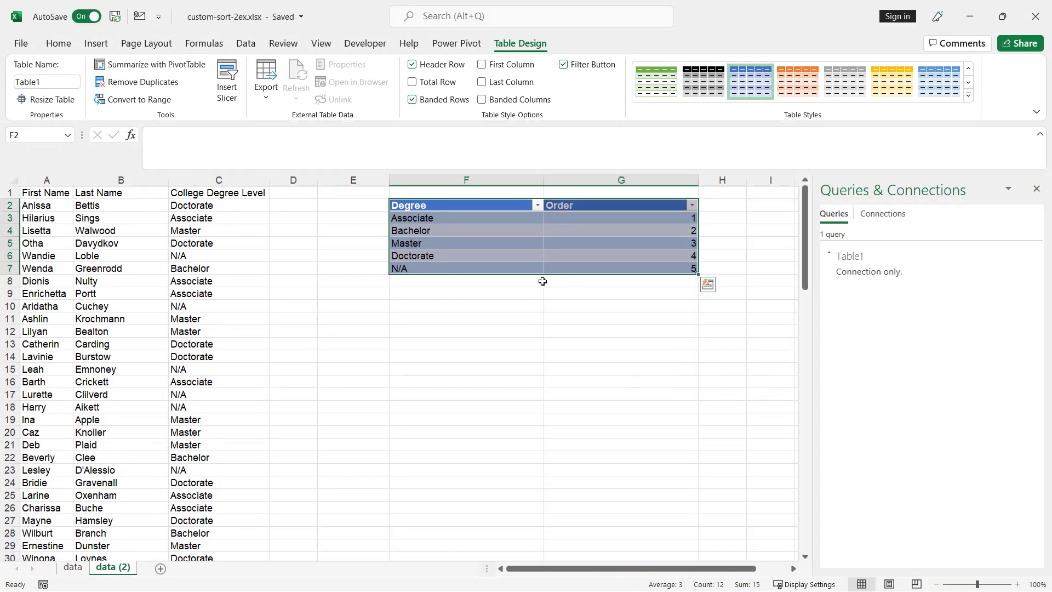
Load the names data into Power Query as Table2 with First Name, Last Name and College Degree Level.
left_click(113, 318)
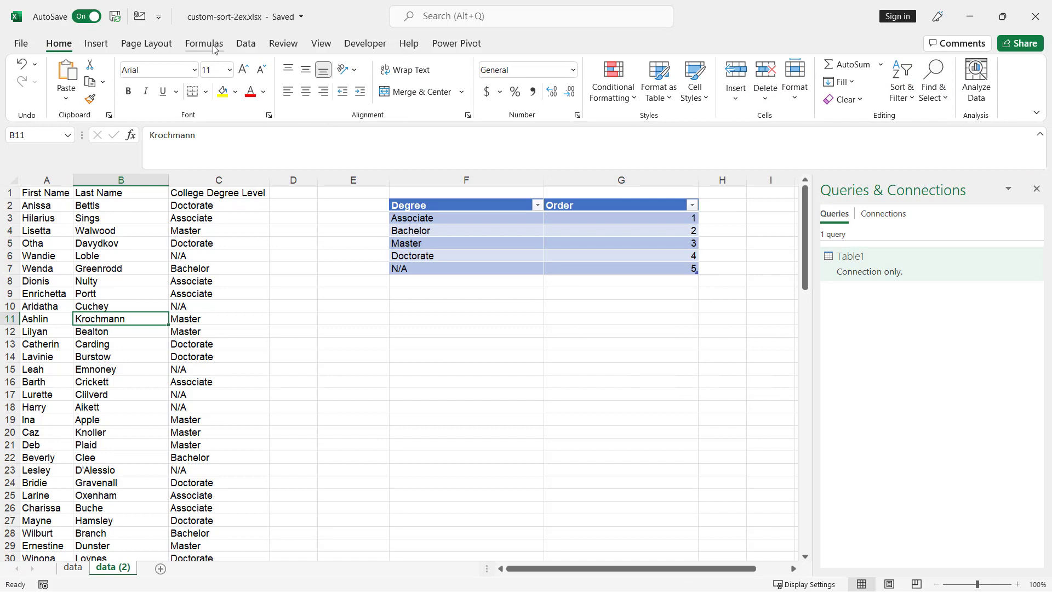
left_click(245, 43)
left_click(93, 100)
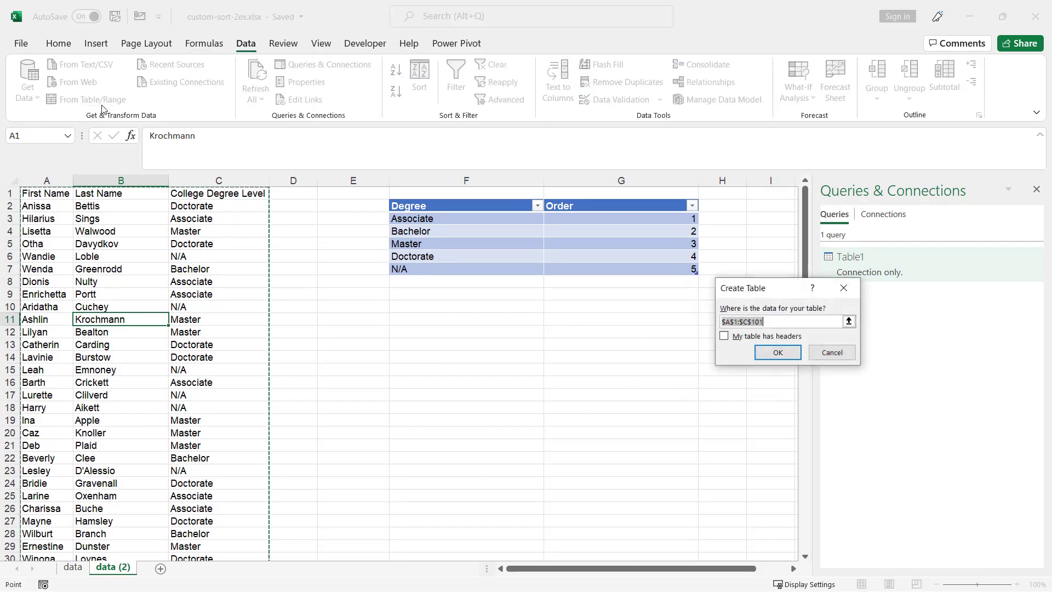
key("Tab")
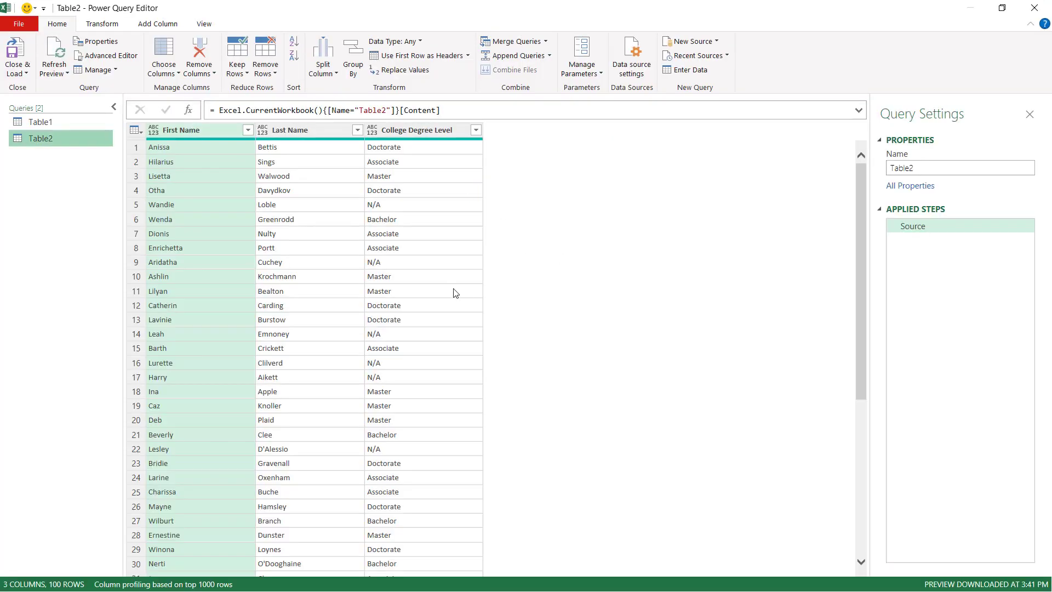
key("Right")
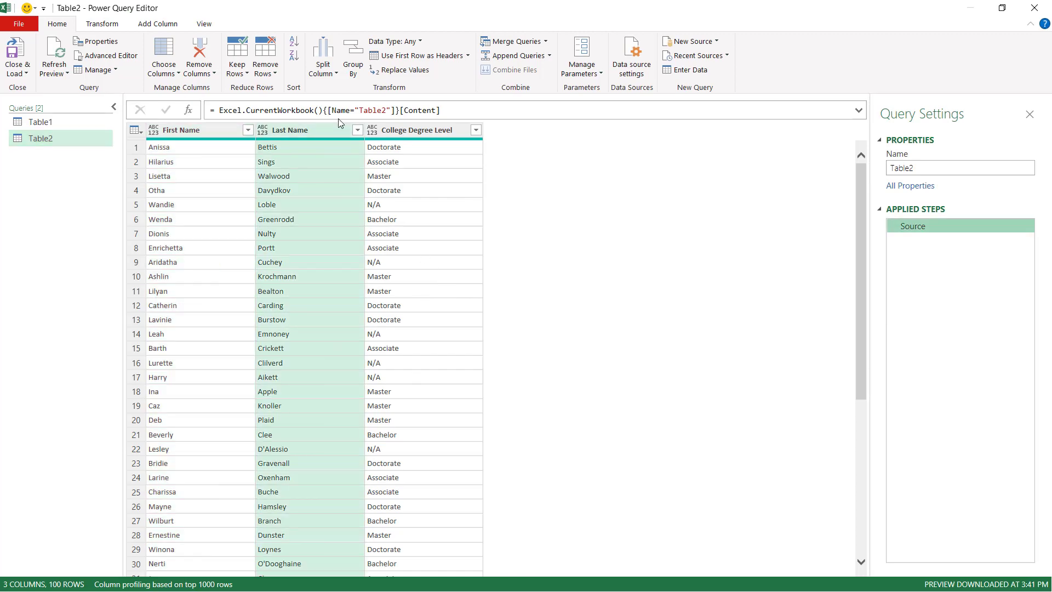
left_click(418, 133)
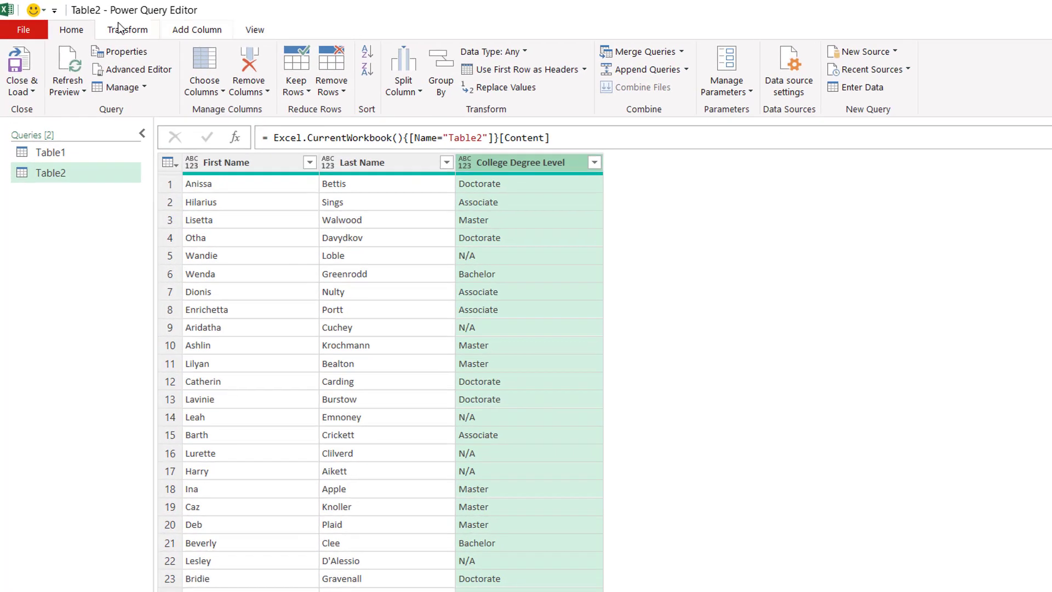
Group Table2 by College Degree Level with a Count column of row counts.
left_click(440, 86)
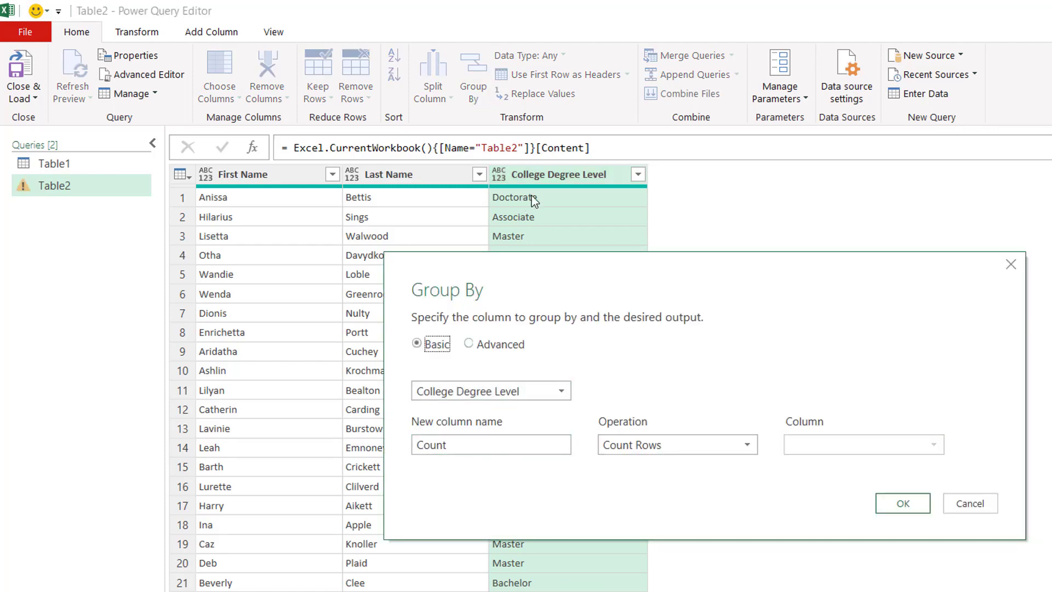
left_click(904, 506)
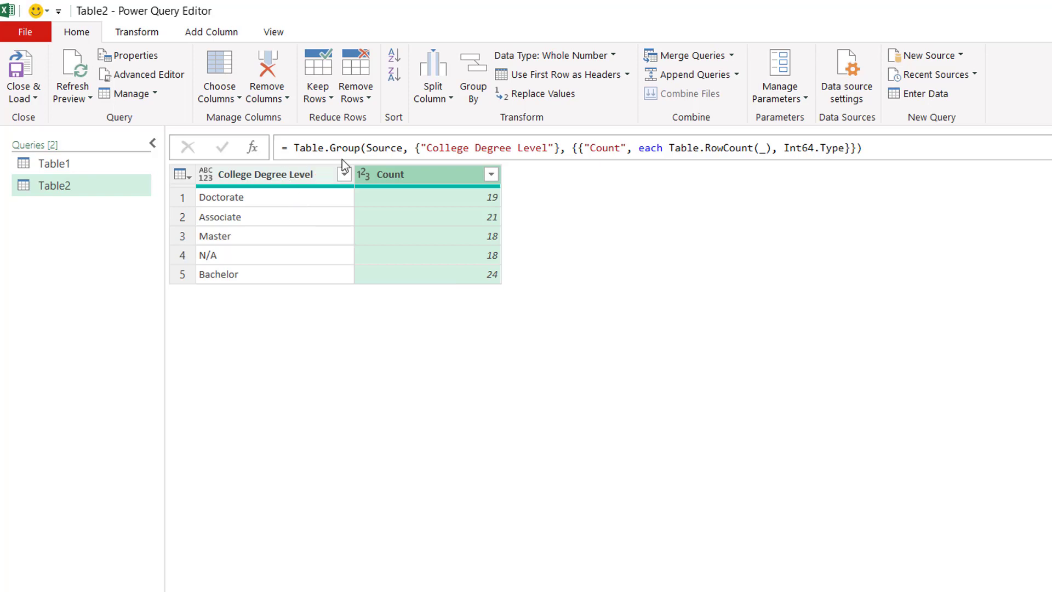
Left-outer merge Table2 with Table1 on College Degree Level = Degree and preview matched Order rows.
left_click(732, 56)
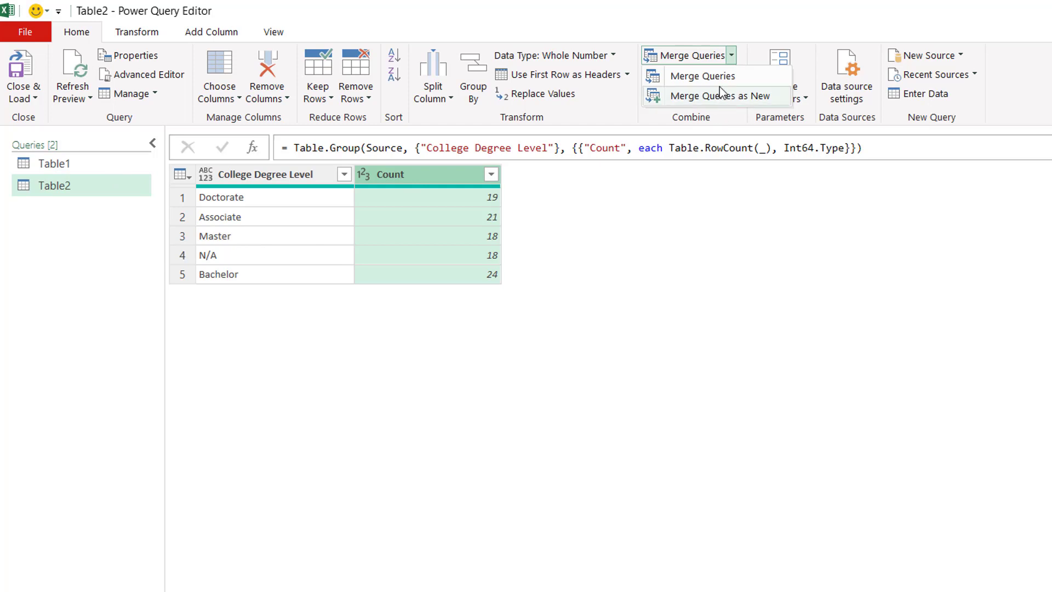
left_click(707, 76)
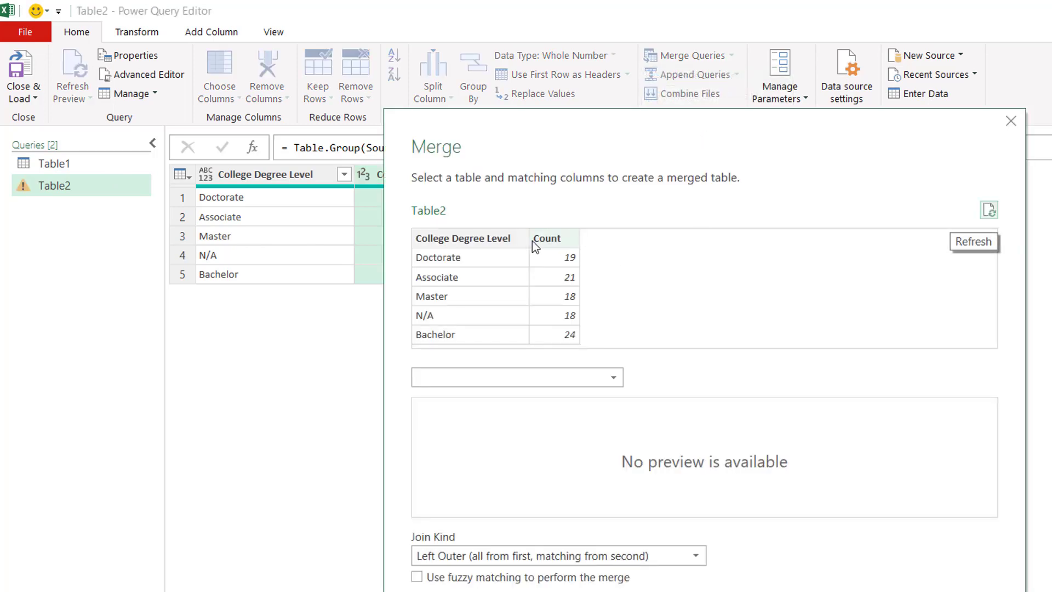
left_click(465, 241)
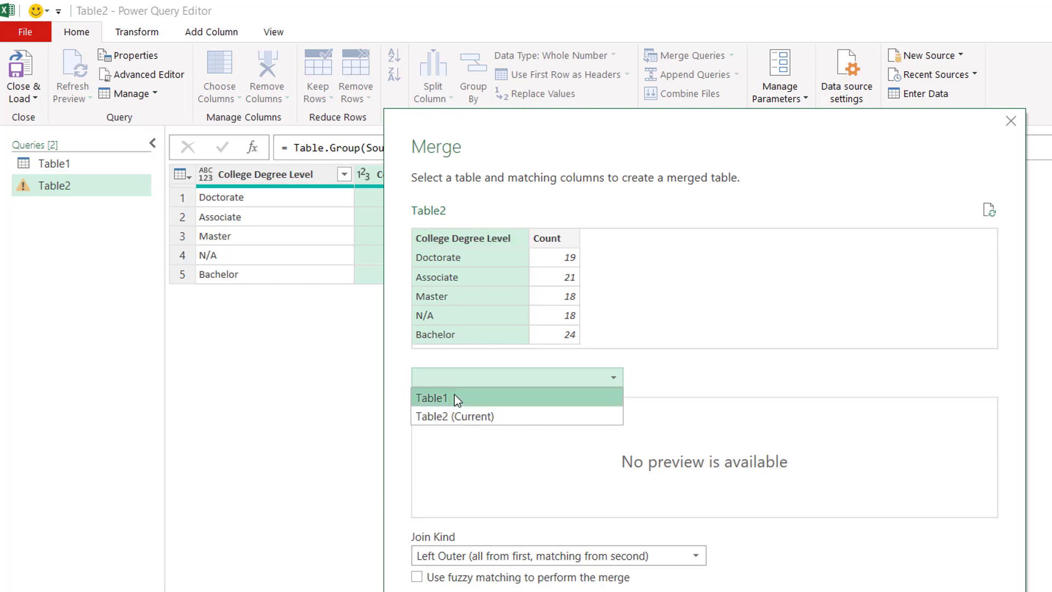
left_click(444, 399)
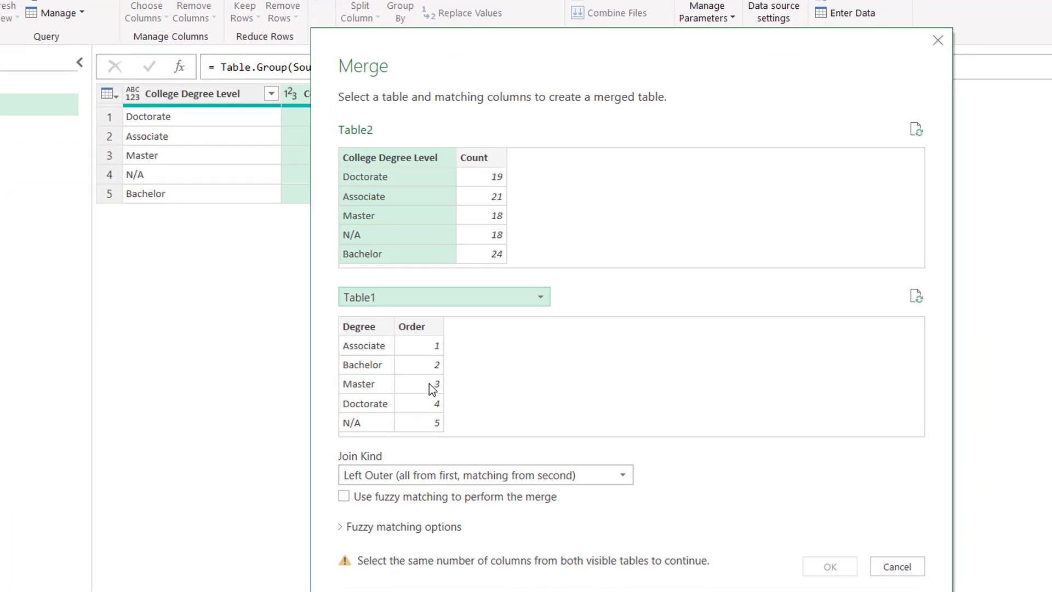
left_click(423, 398)
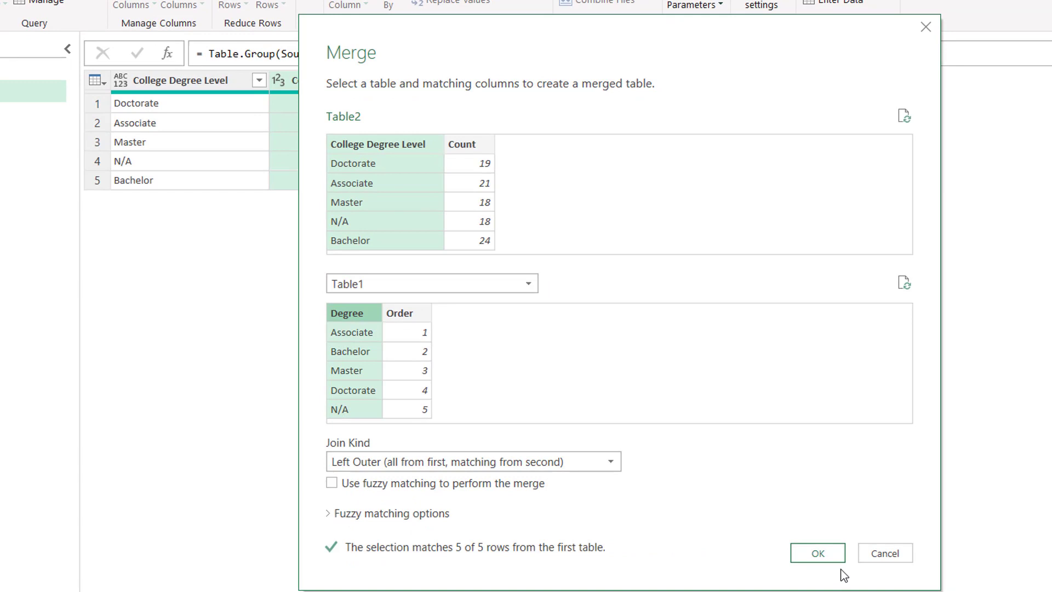
left_click(822, 554)
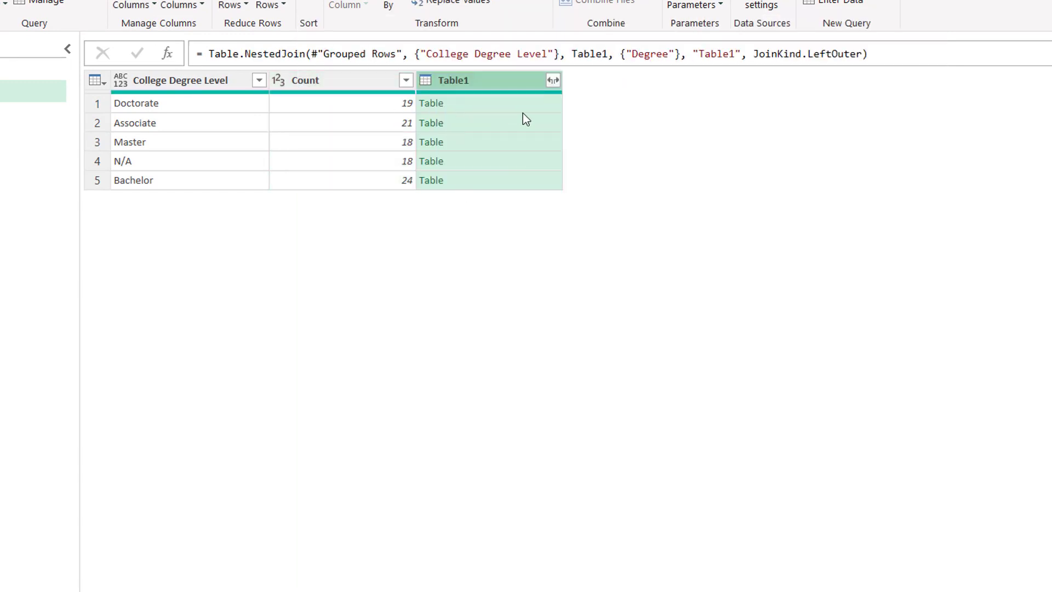
left_click(520, 106)
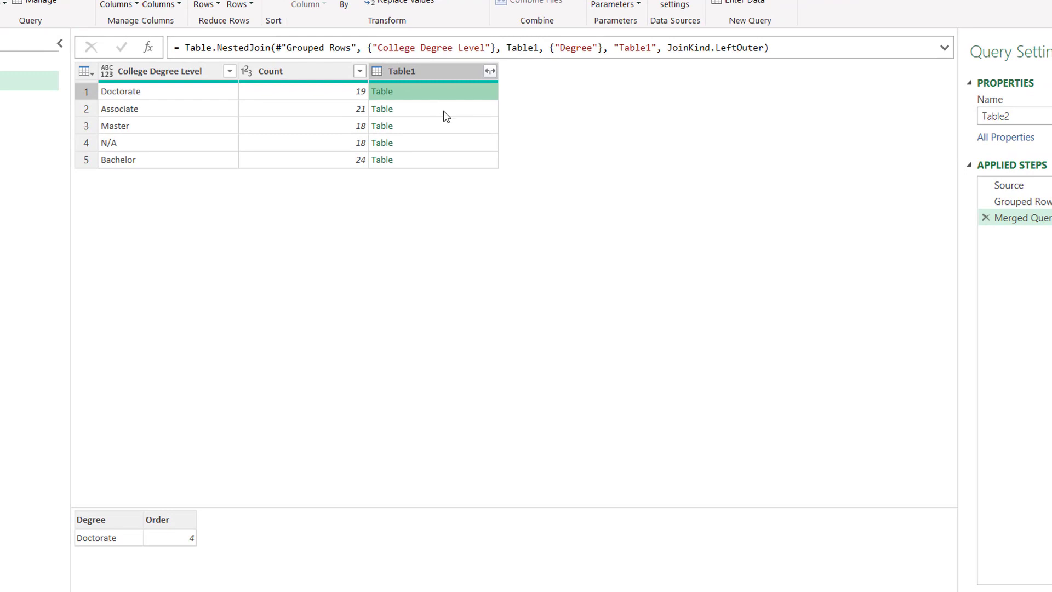
left_click(444, 112)
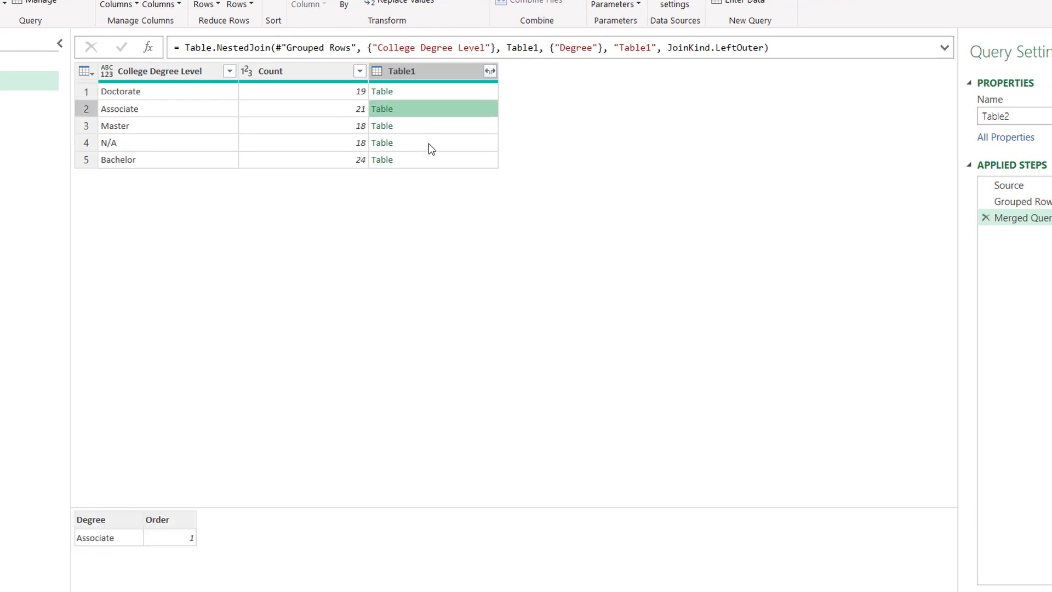
Expand Table1 to bring in only the Order column, without the Table1 prefix.
left_click(491, 71)
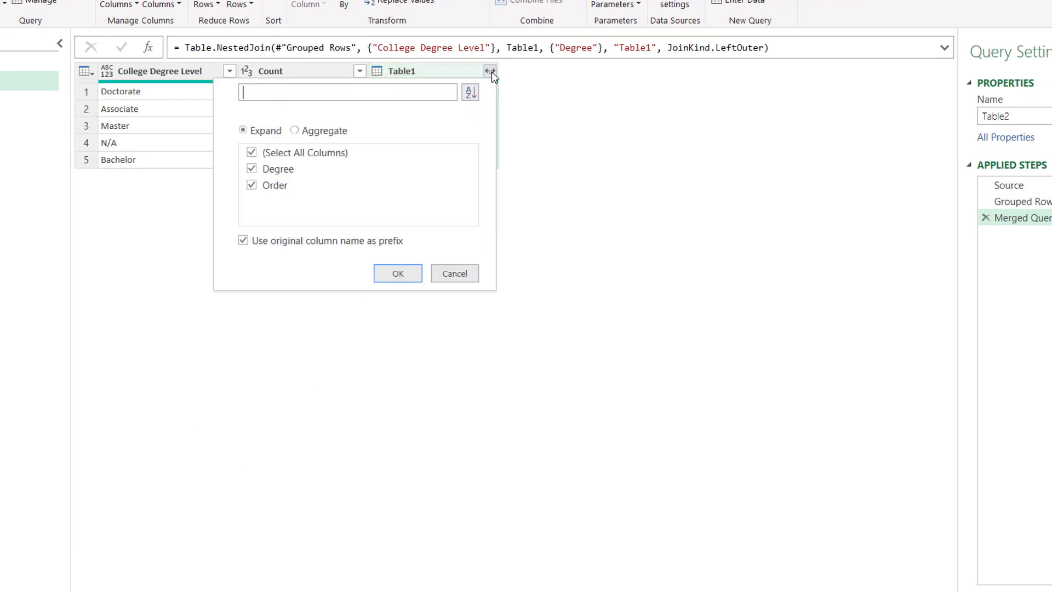
left_click(251, 169)
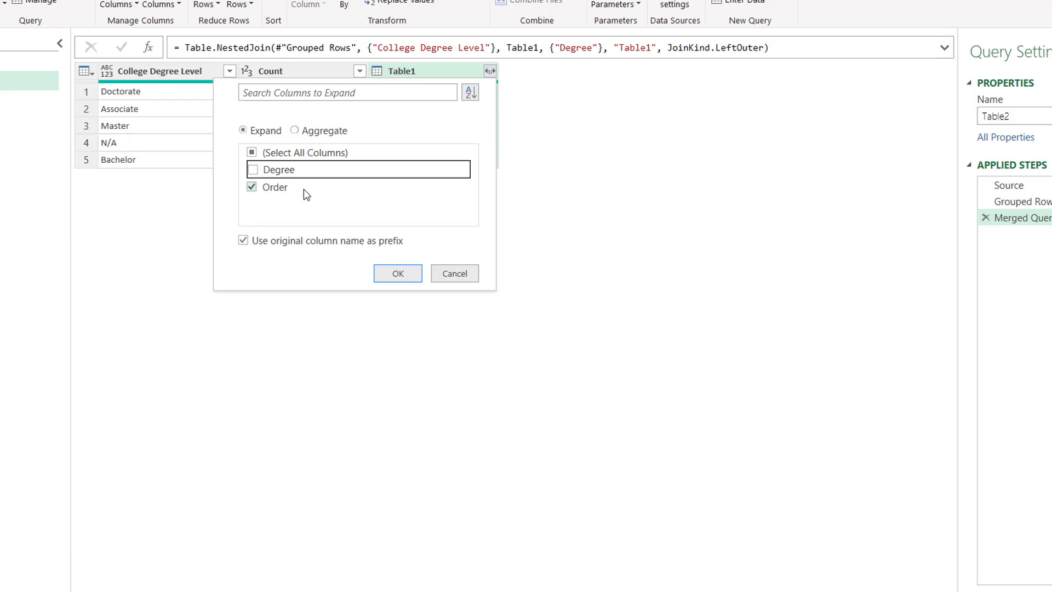
left_click(242, 241)
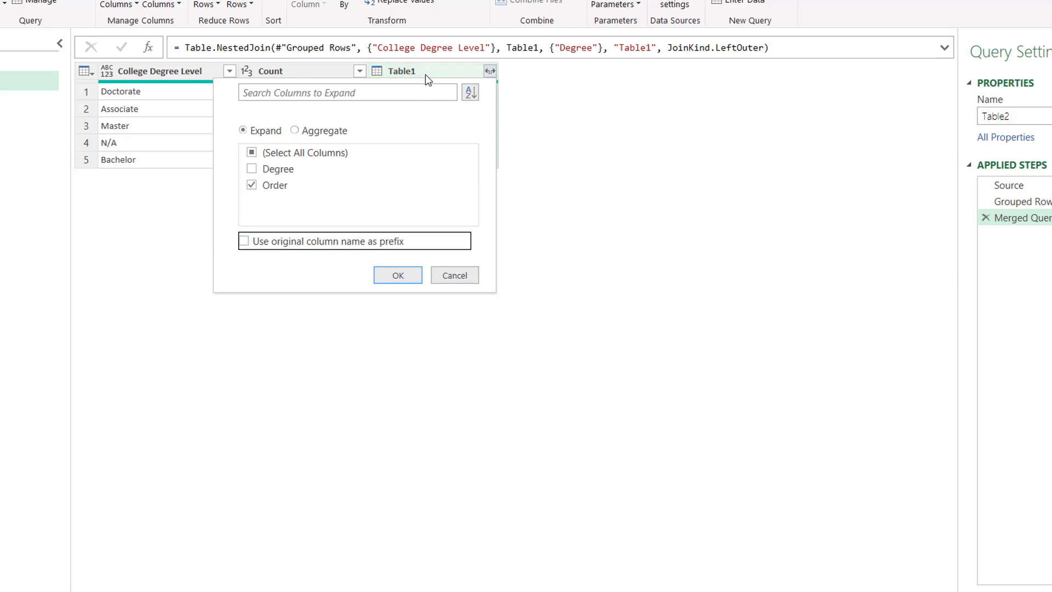
left_click(398, 275)
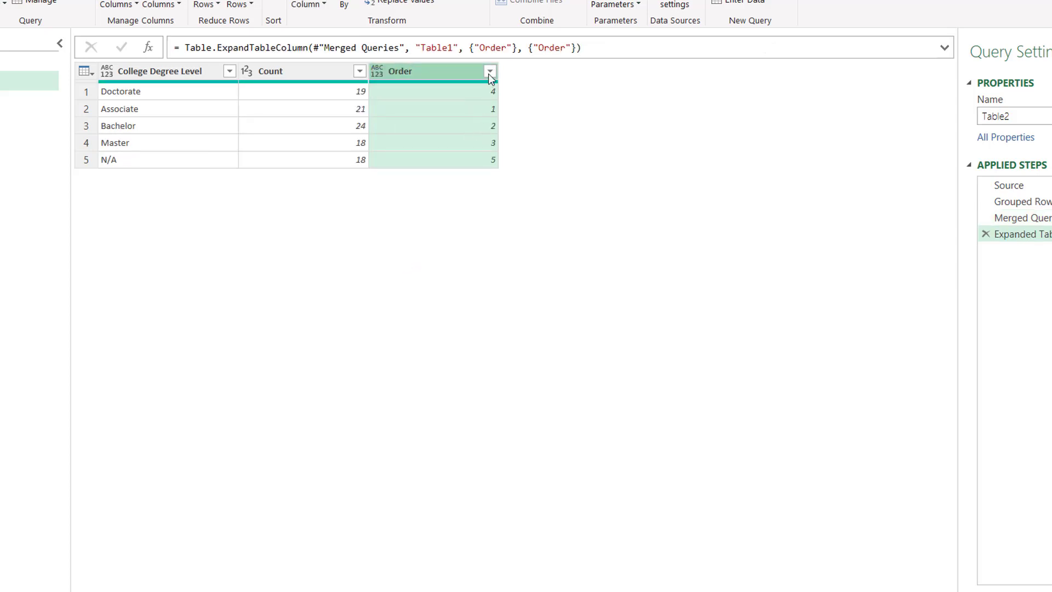
Sort the rows by Order ascending, then remove the Order column.
left_click(490, 72)
left_click(375, 93)
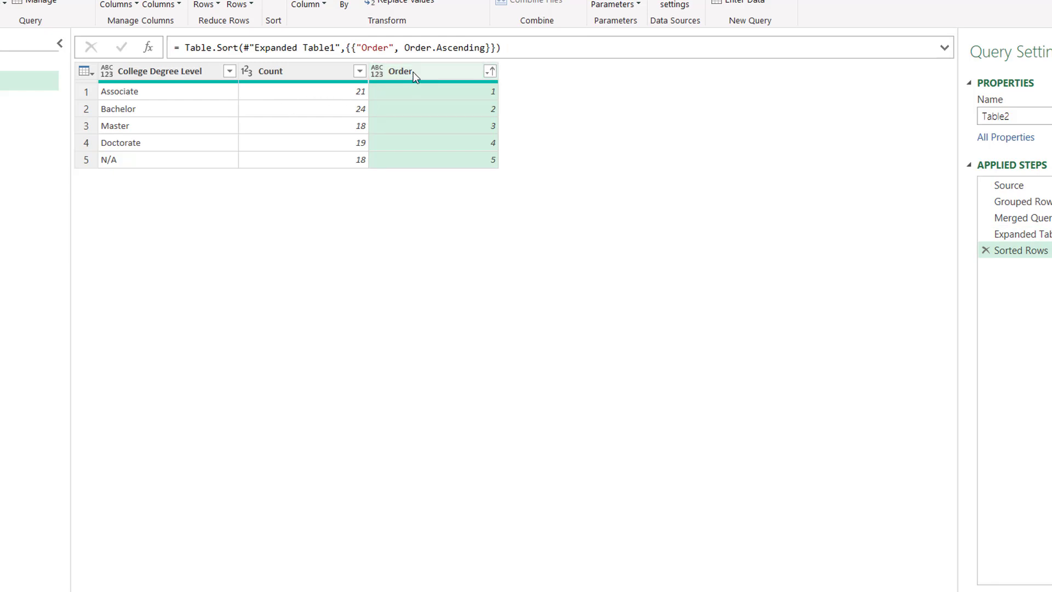
right_click(438, 71)
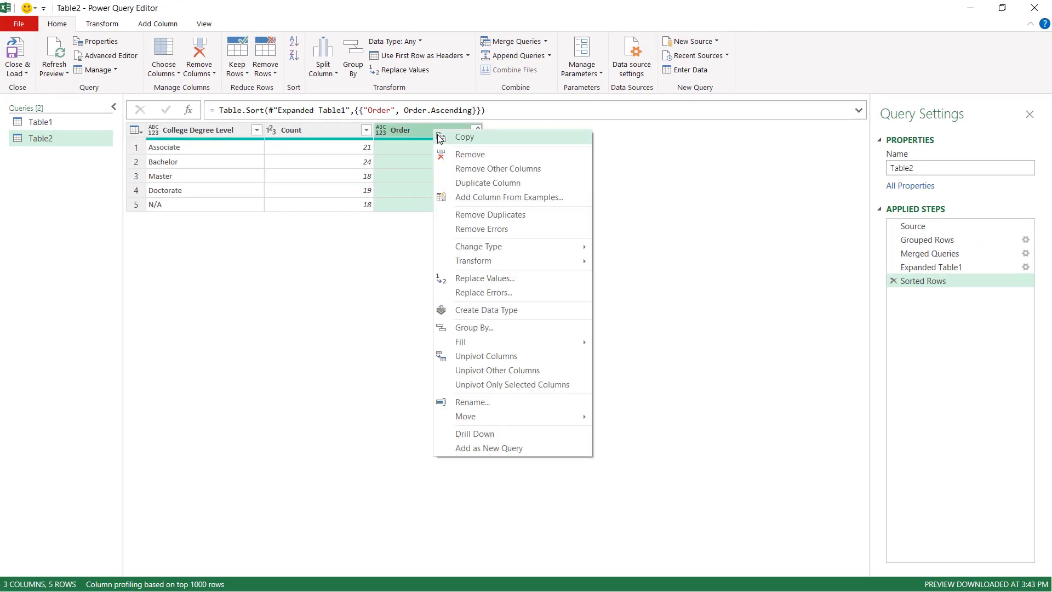
left_click(465, 154)
left_click(20, 76)
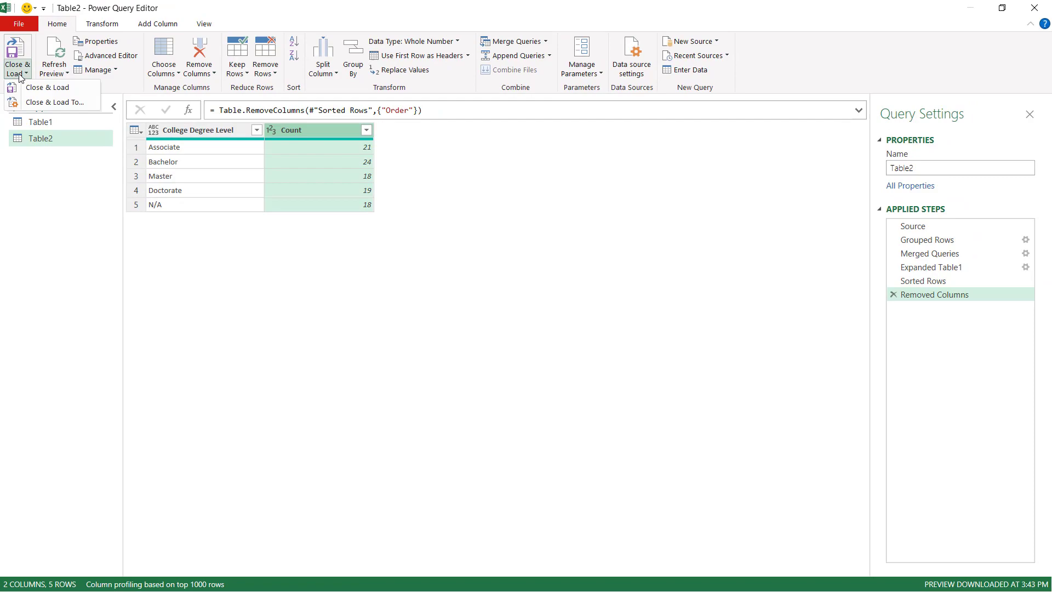
Load the query as a table on the existing worksheet starting at cell F12.
left_click(46, 108)
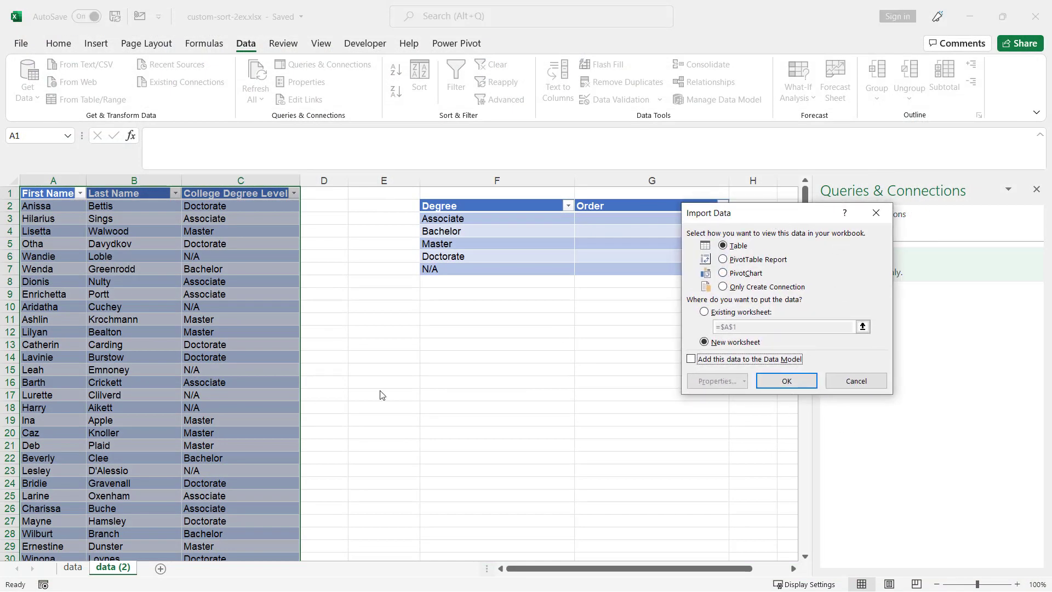
left_click(705, 312)
left_click(779, 328)
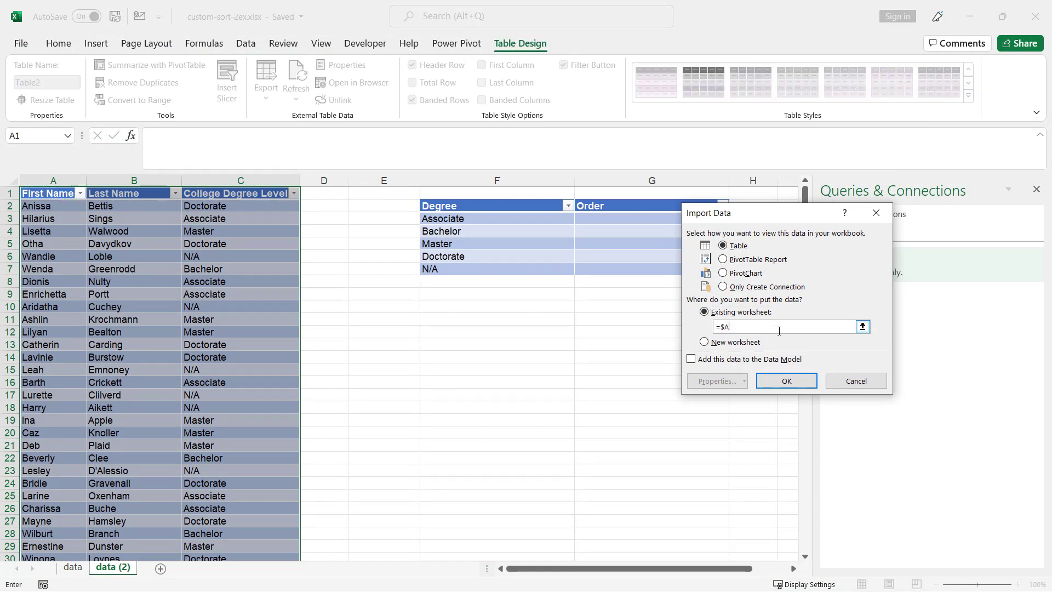
left_click(448, 330)
left_click(787, 380)
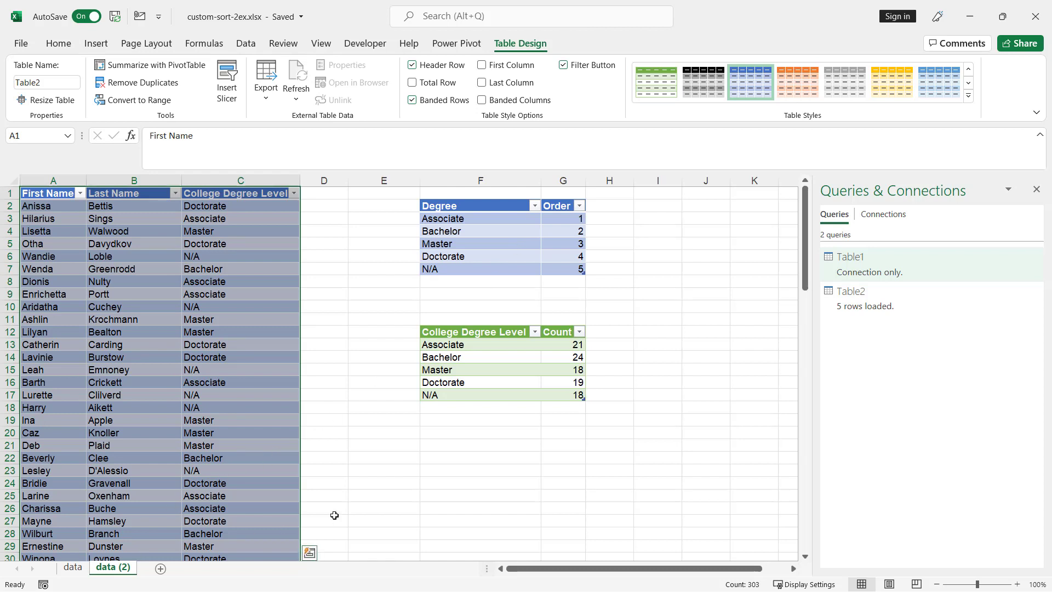
Copy the data sheet as data (3) and delete its pivot chart.
left_click(69, 569)
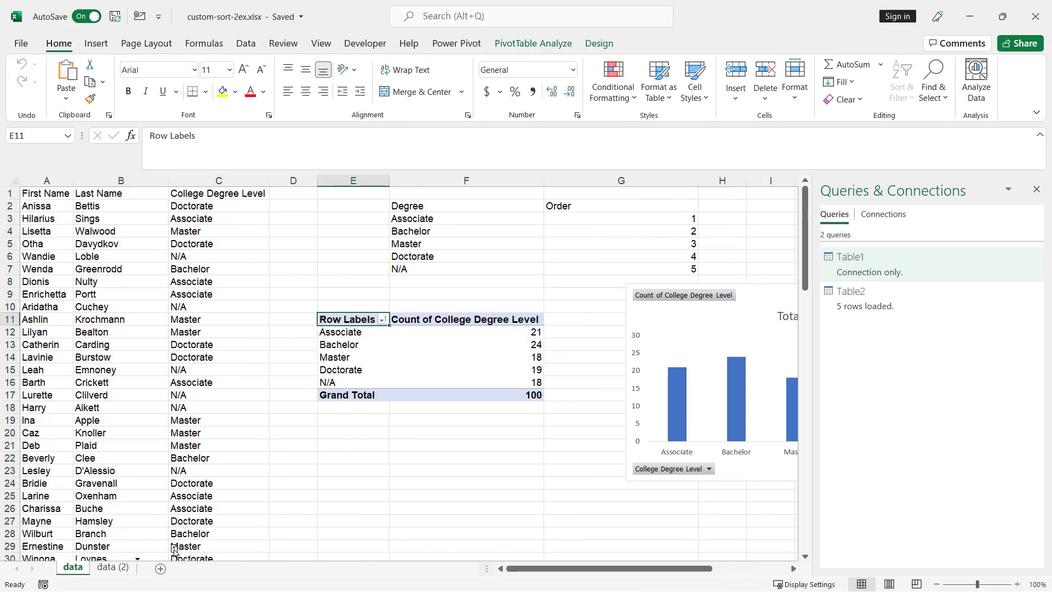
left_click_drag(174, 550, 174, 552)
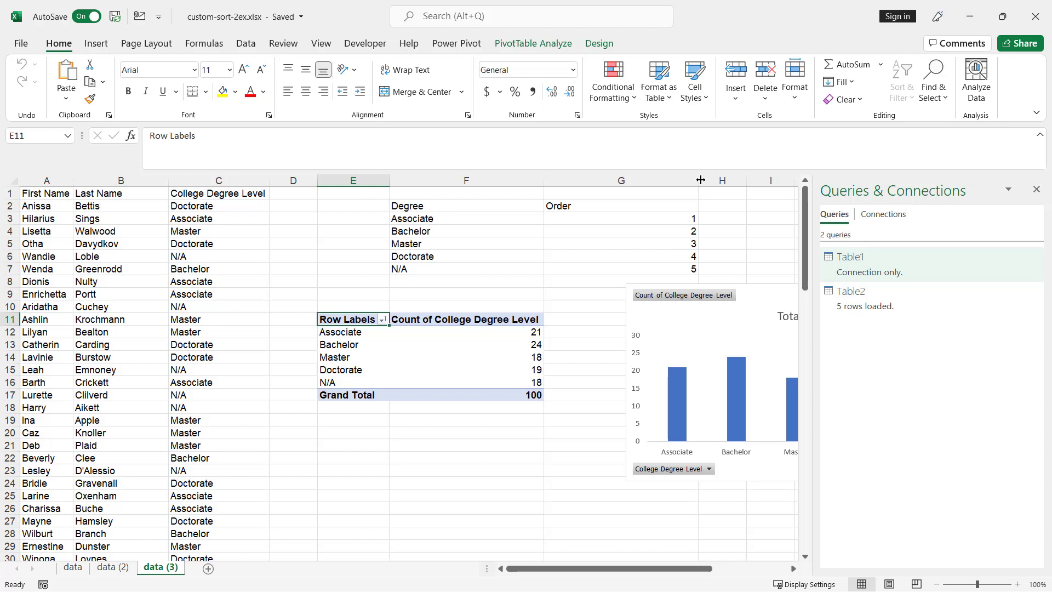
left_click(1036, 189)
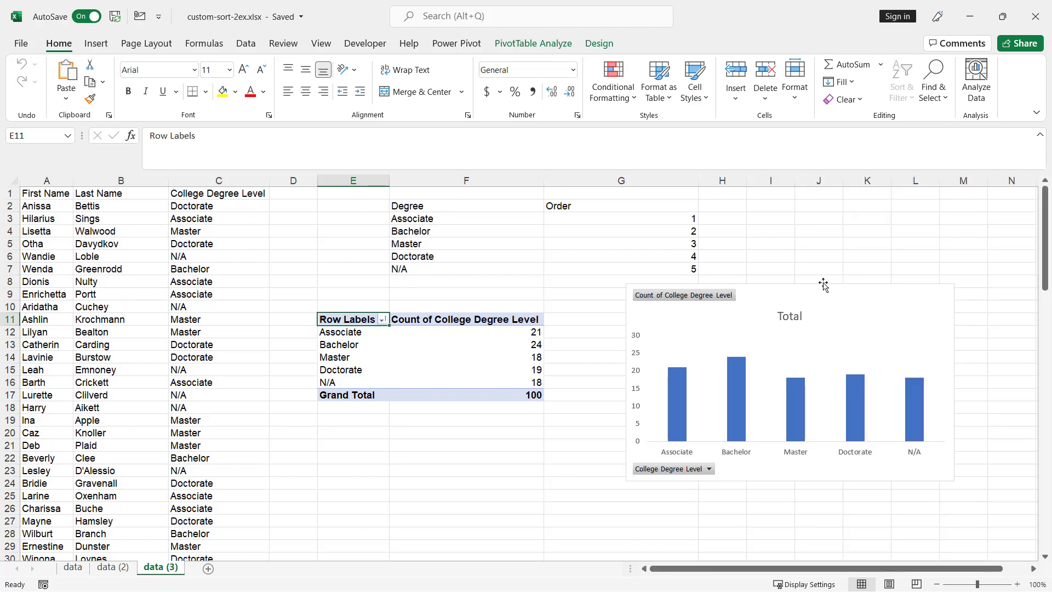
left_click(823, 282)
key("Delete")
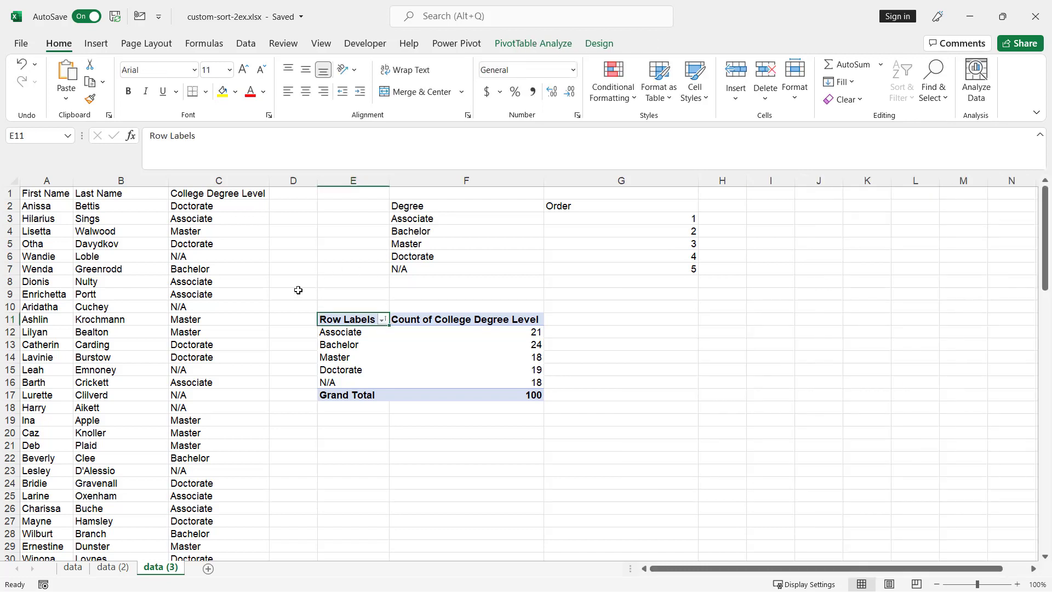
Clear the pivot table and delete columns E through I.
left_click_drag(295, 293, 702, 529)
key("Delete")
left_click(818, 269)
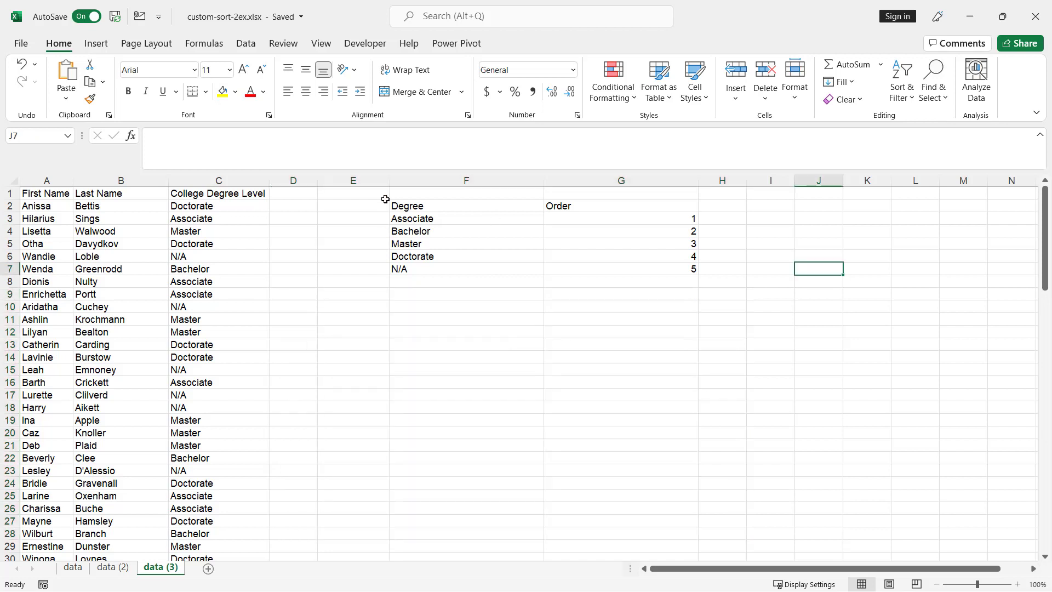
left_click_drag(390, 182, 787, 206)
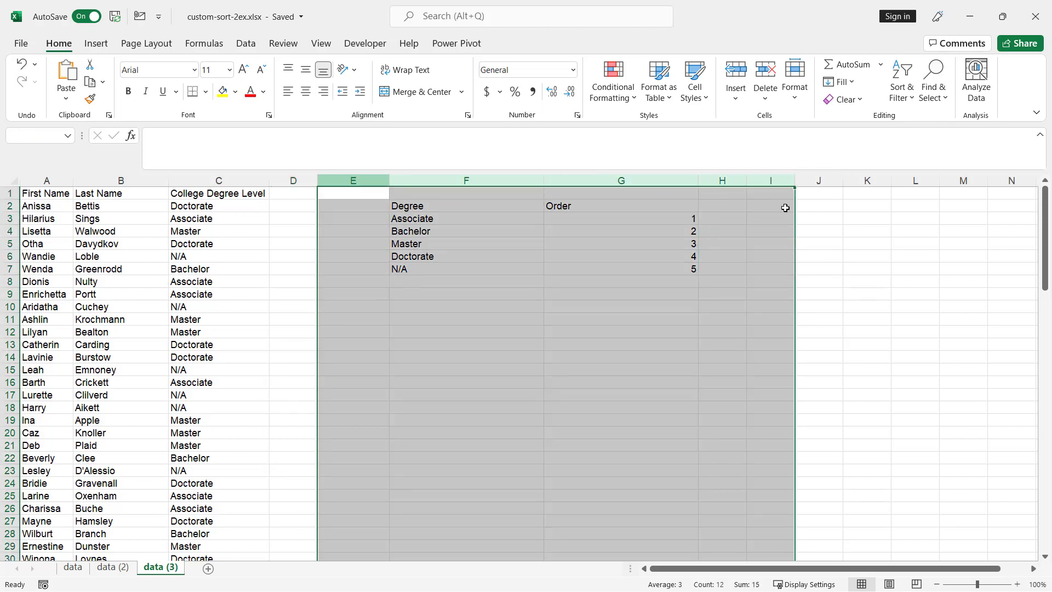
right_click(711, 184)
left_click(746, 318)
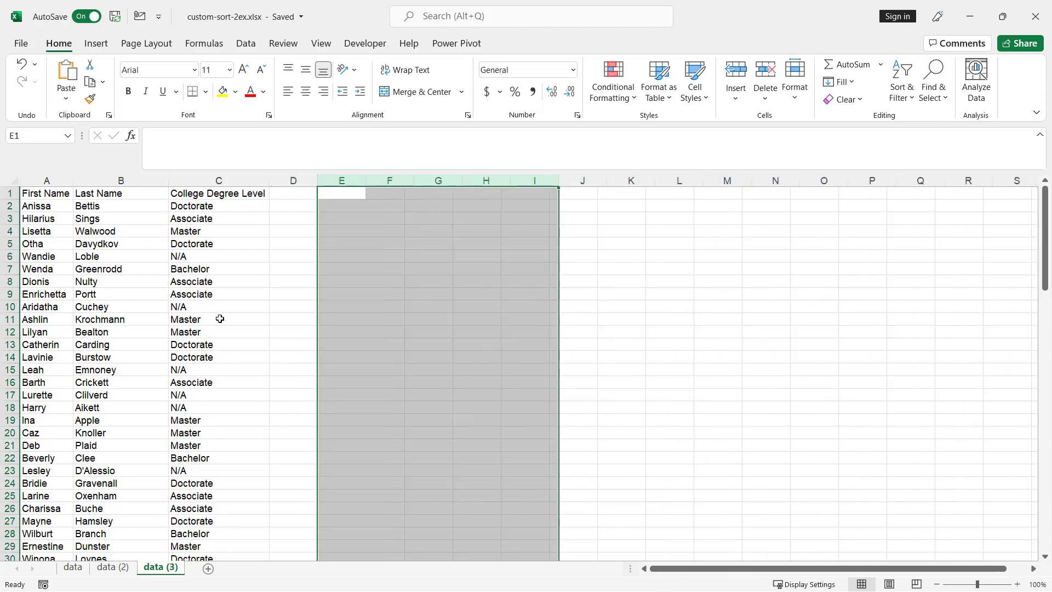
Turn the name-and-degree range into a table with Data > From Table/Range.
left_click(148, 324)
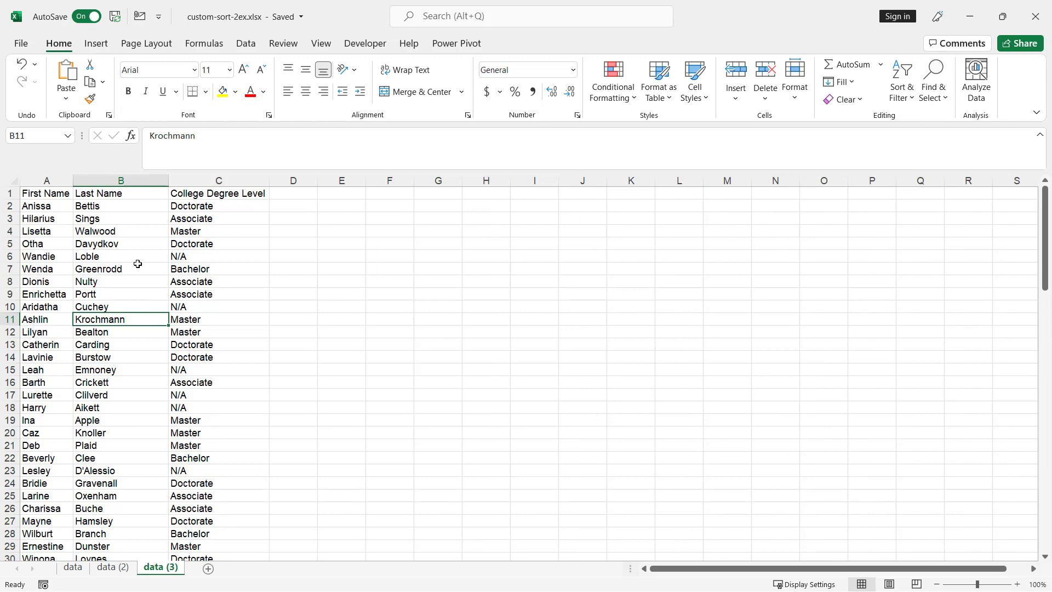
left_click(250, 48)
left_click(87, 100)
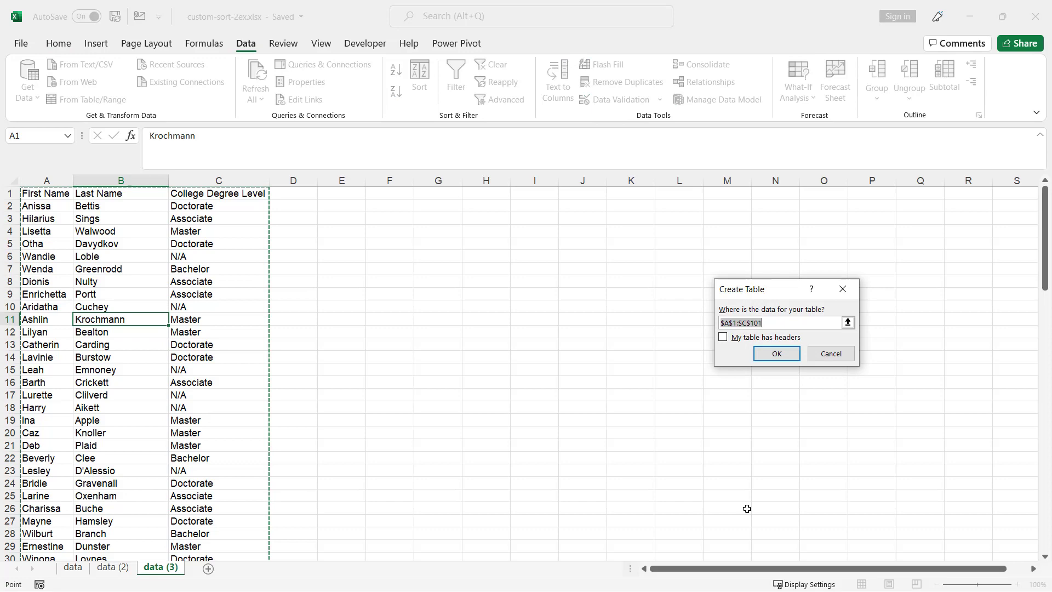
left_click(777, 354)
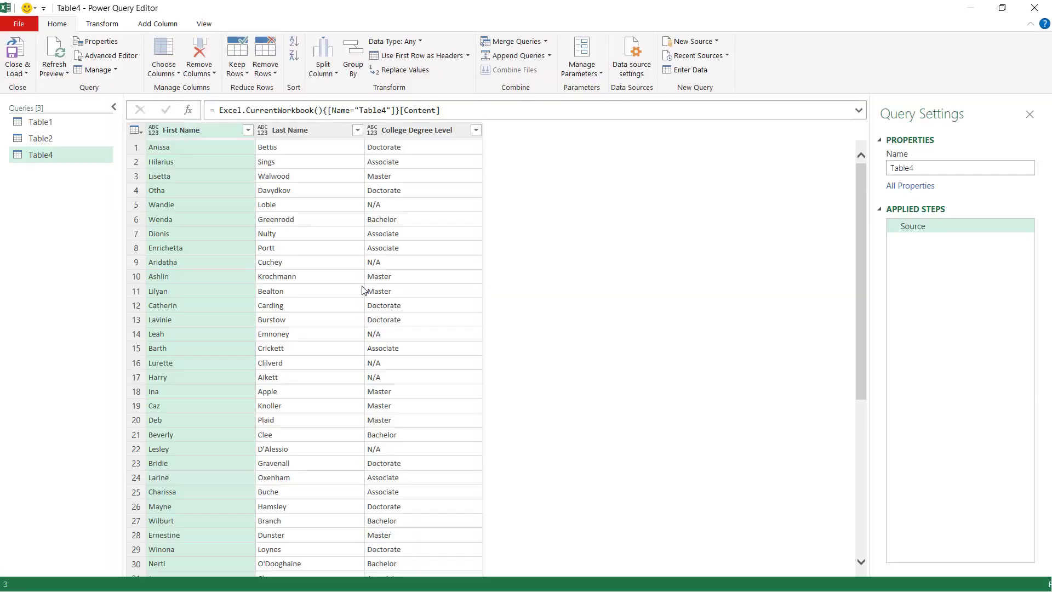
Group Table4 by College Degree Level with a Count Rows column.
left_click(429, 131)
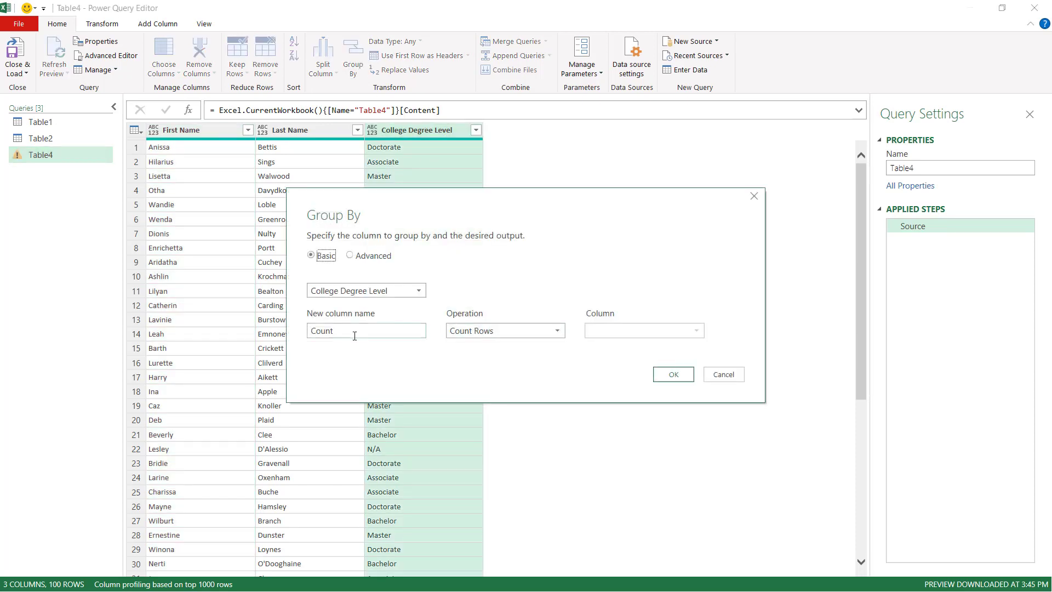
left_click(673, 377)
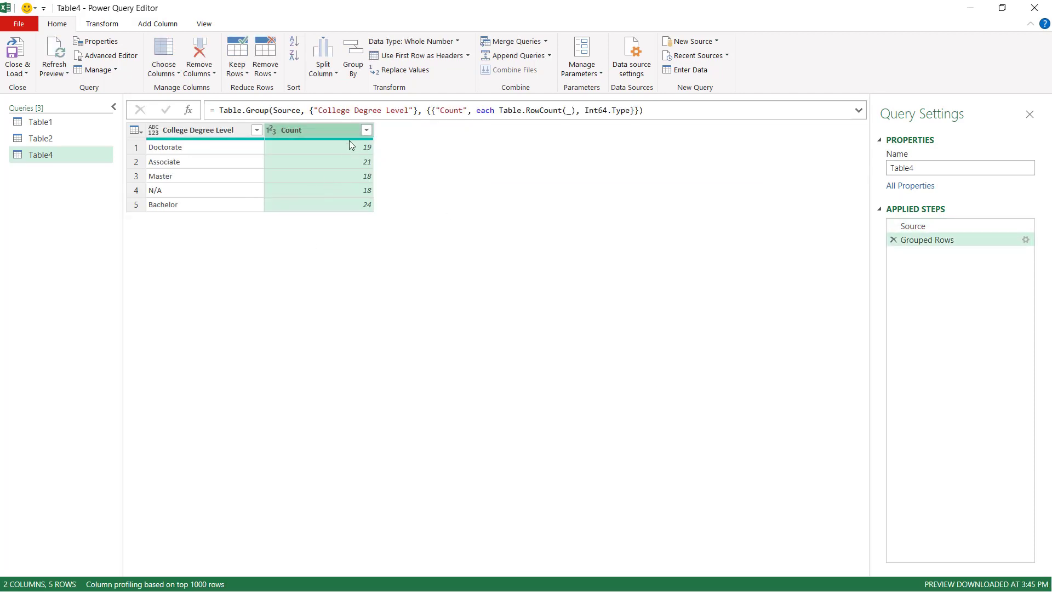
left_click(169, 25)
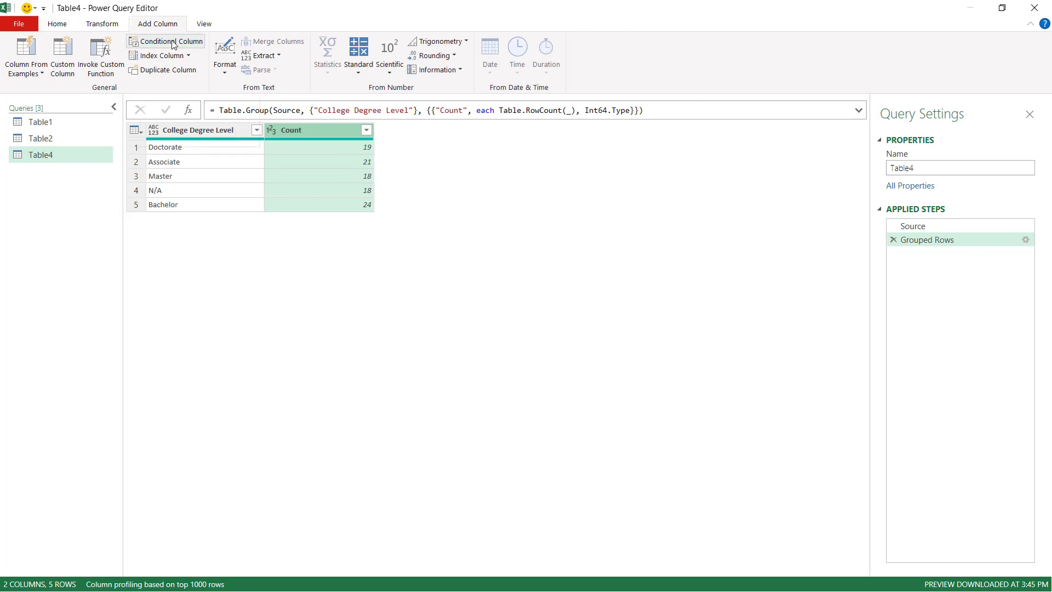
Start a conditional column whose first clause maps College Degree Level Associate to 1.
left_click(173, 42)
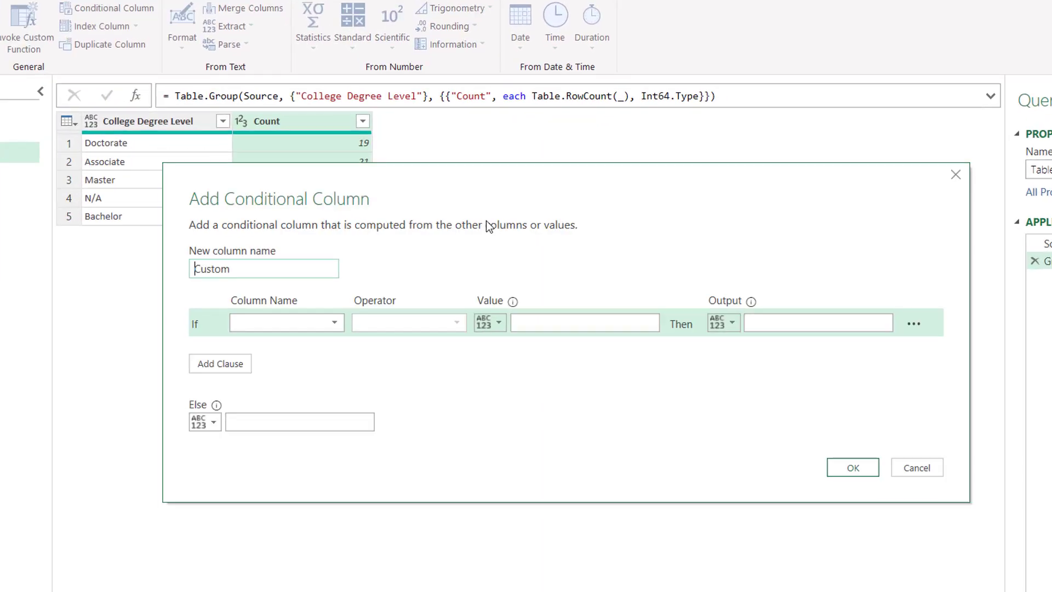
left_click_drag(584, 205, 566, 287)
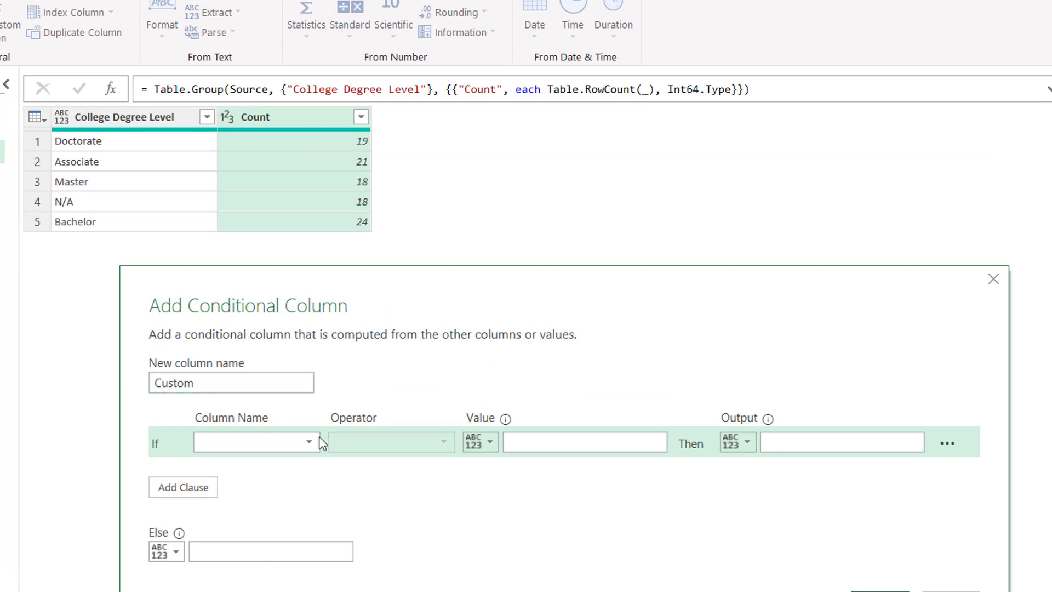
left_click(306, 442)
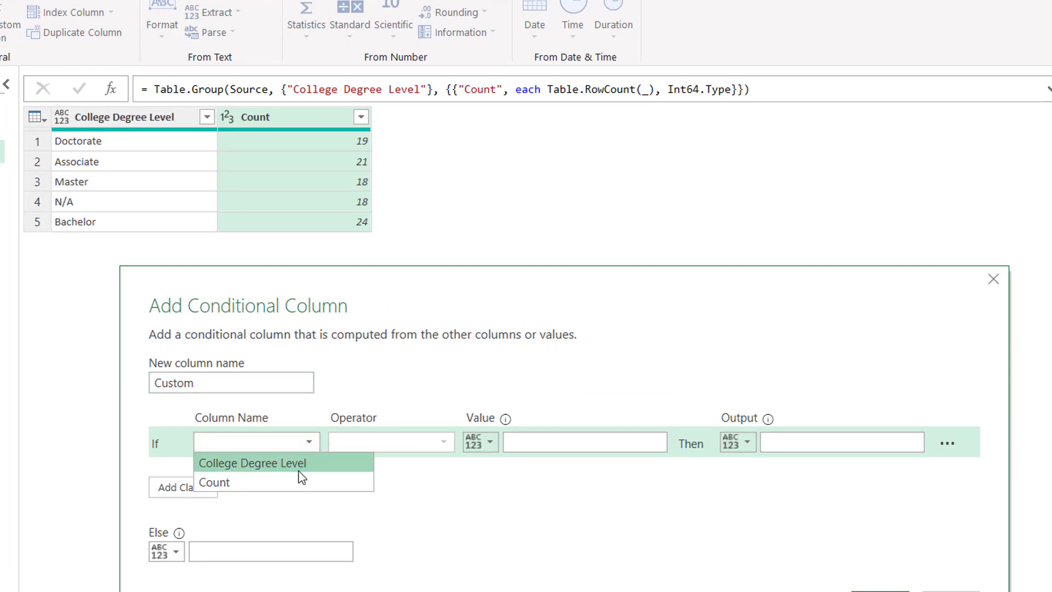
left_click(298, 467)
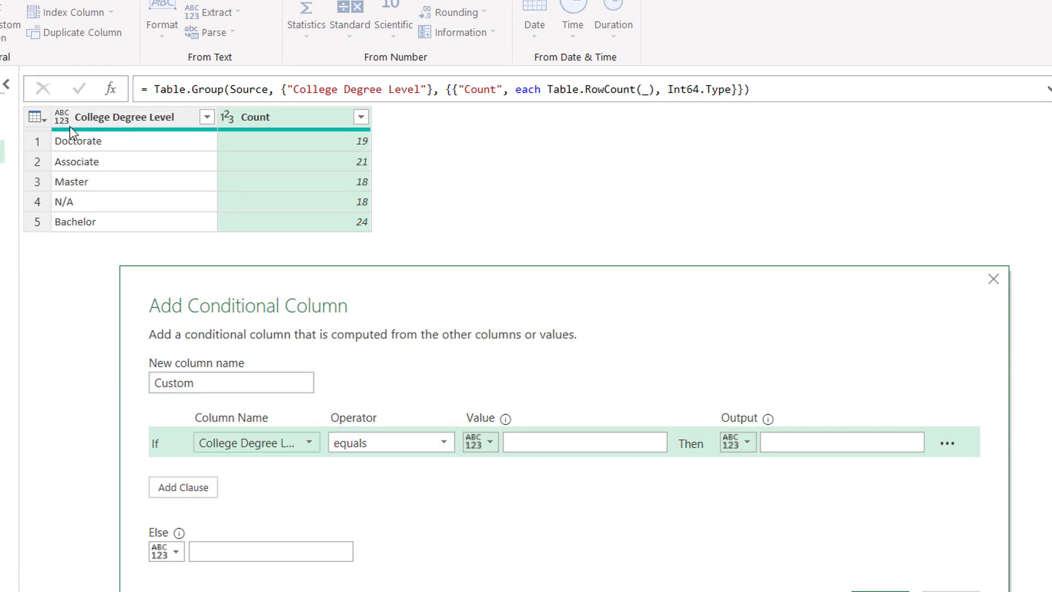
left_click(549, 446)
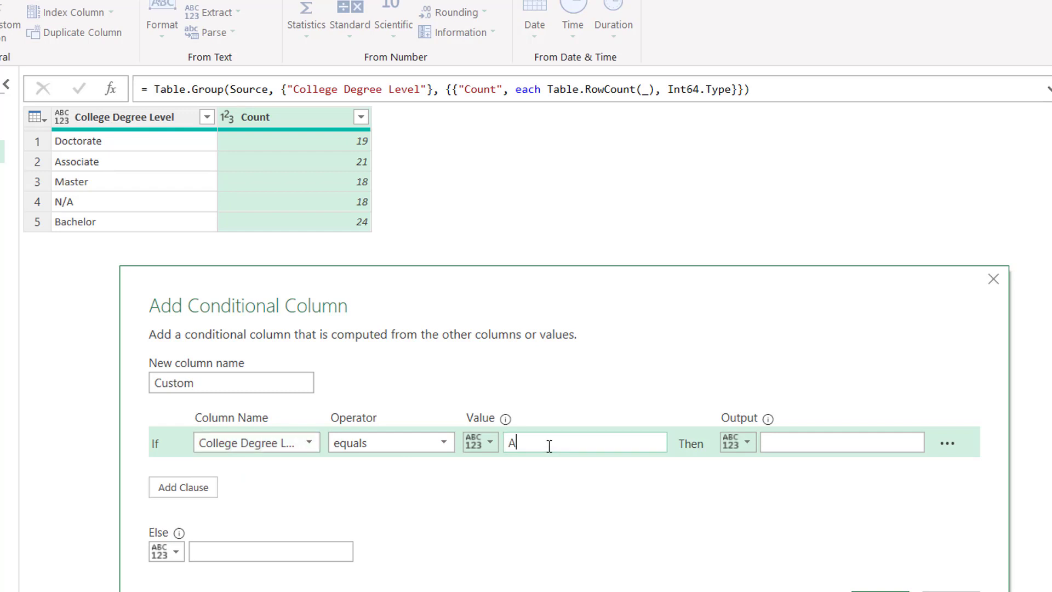
type("Associates")
type("1")
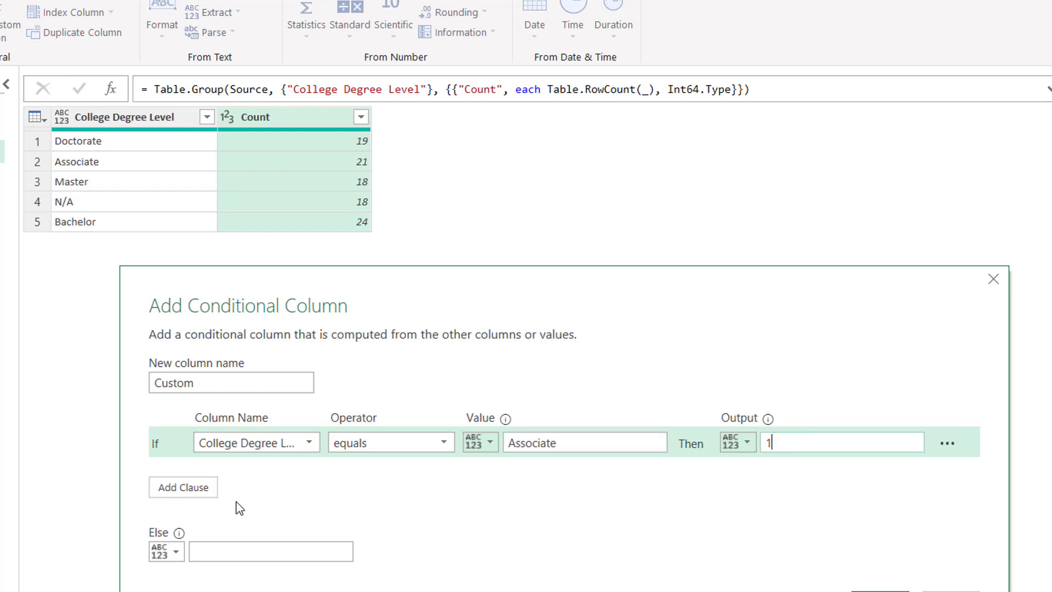
Add a clause mapping Bachelor to 2.
left_click(178, 487)
left_click(296, 476)
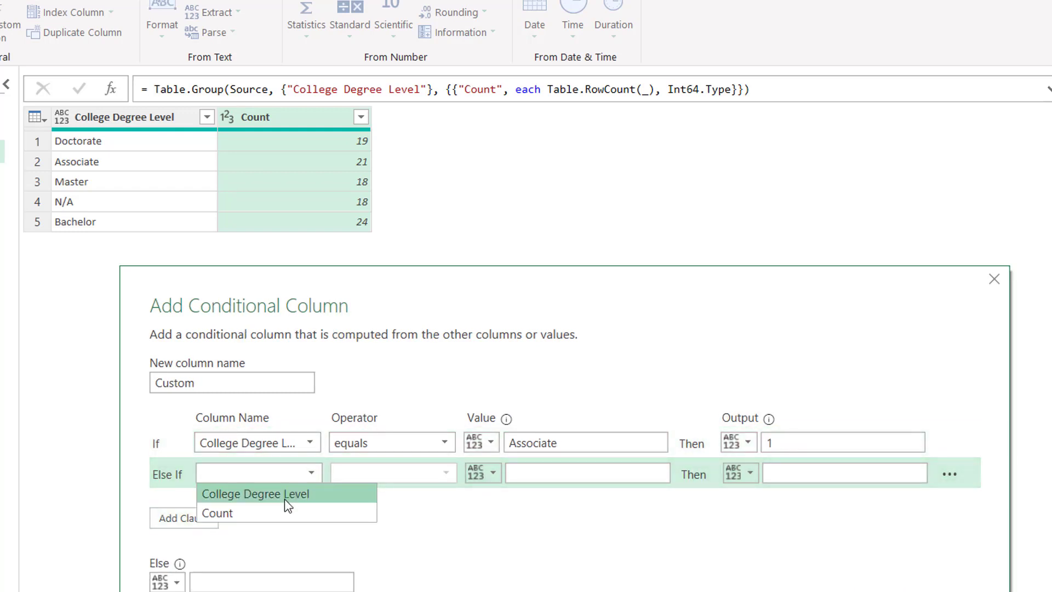
left_click(284, 496)
left_click(559, 470)
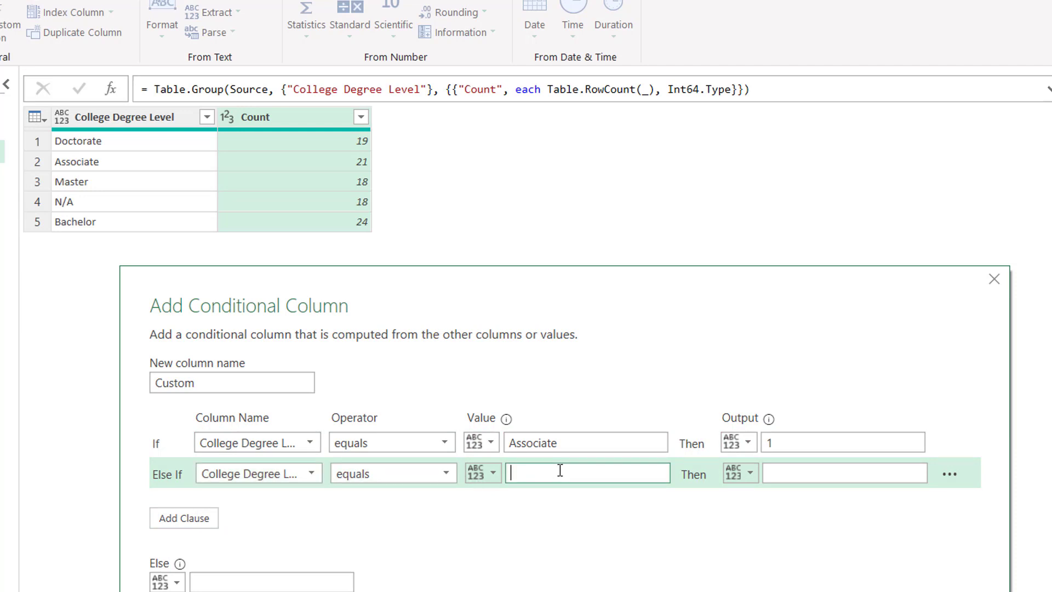
type("Bac")
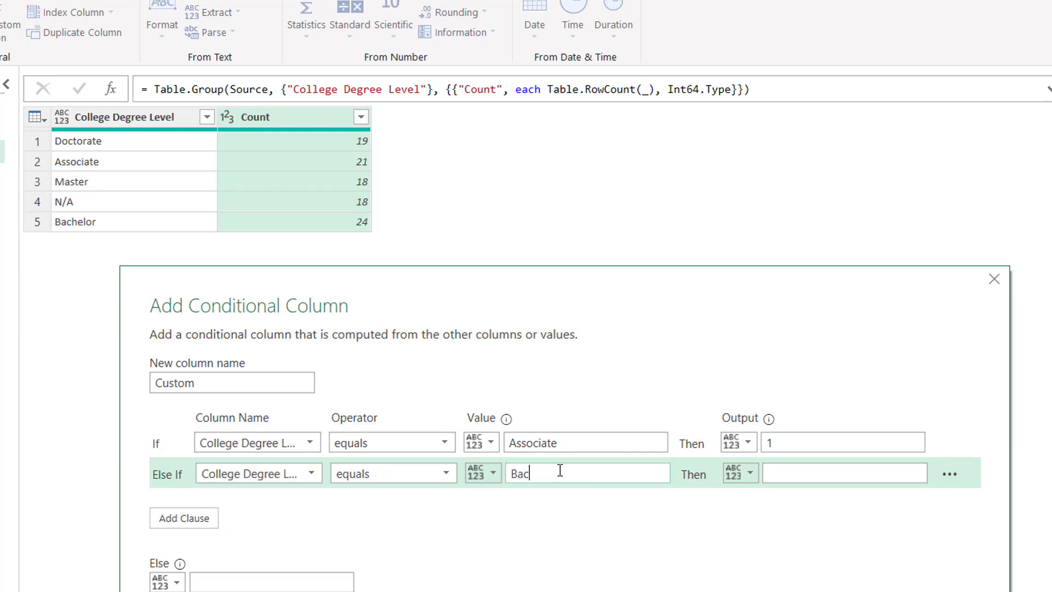
type("helor")
left_click(836, 471)
type("2")
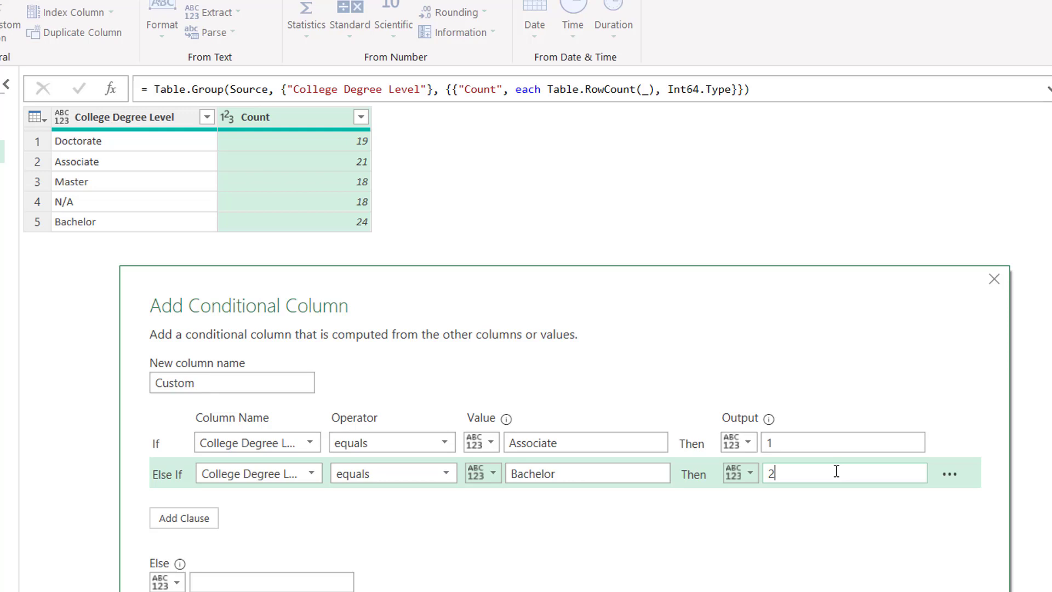
Add clauses mapping Master to 3 and Doctorate to 4.
left_click(184, 518)
left_click(274, 503)
left_click(285, 523)
left_click(539, 503)
type("Master")
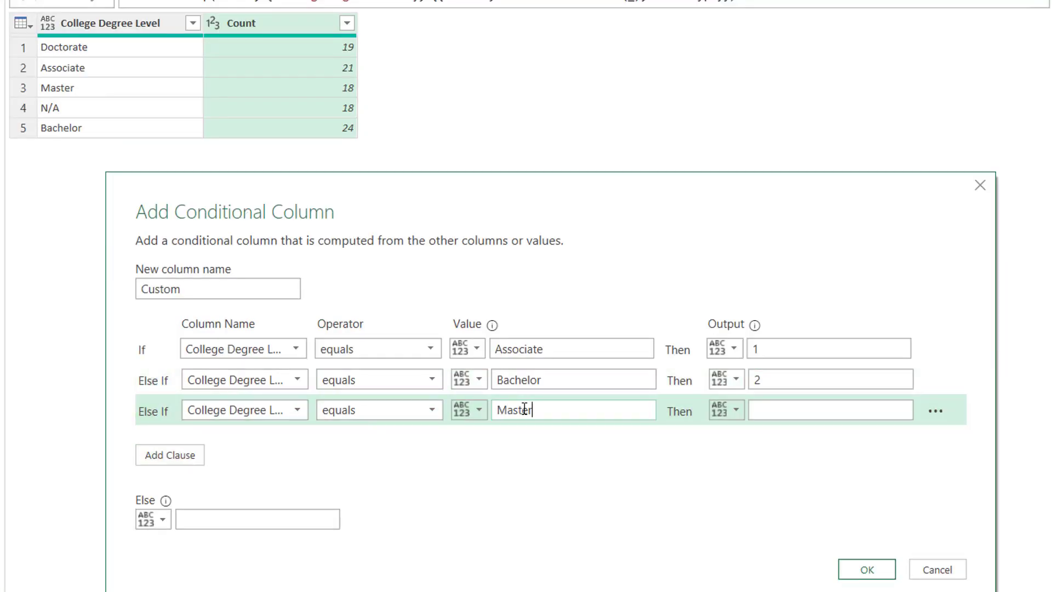
type("3")
left_click(170, 455)
left_click(243, 441)
left_click(254, 461)
type("Doctorate4")
Add a clause mapping N/A to 5, set the Else value to null, and confirm.
left_click(170, 486)
left_click(525, 472)
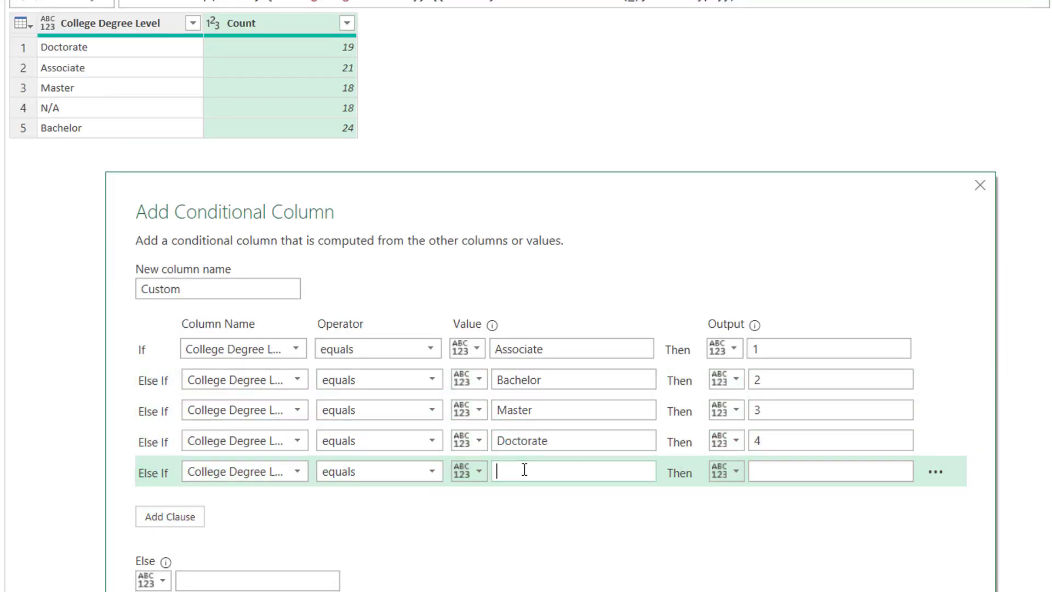
type("N/A")
left_click(783, 473)
type("5")
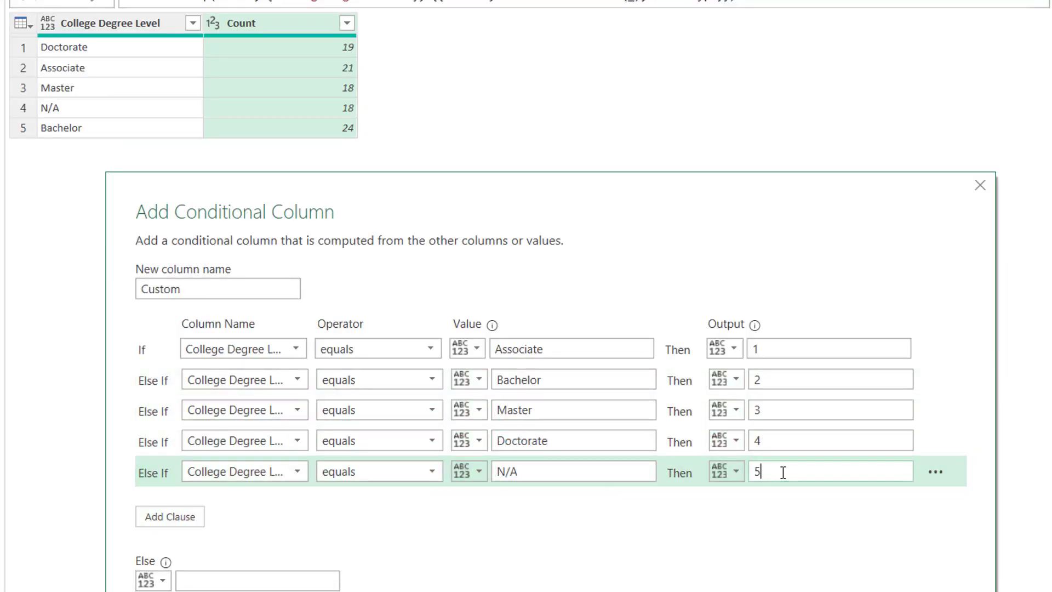
left_click(243, 573)
type("null")
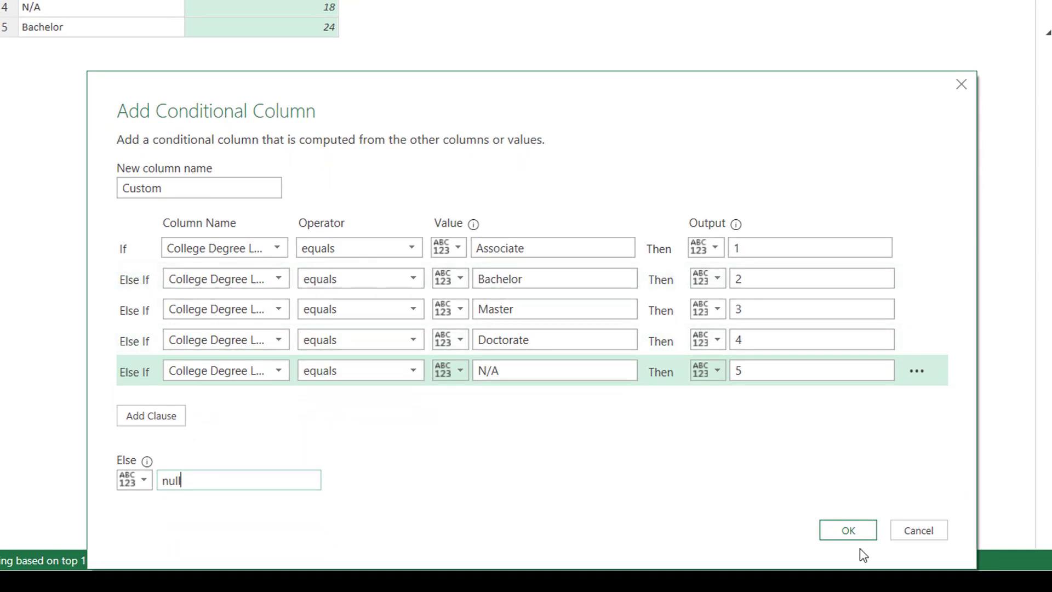
left_click(864, 534)
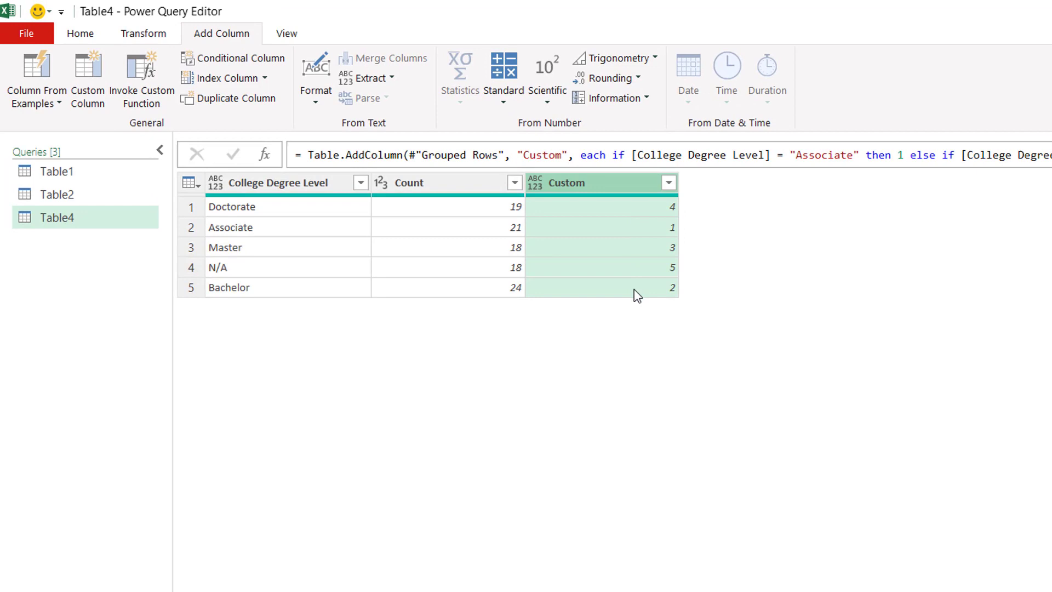
Sort by the Custom column ascending, then delete the Custom column.
left_click(642, 145)
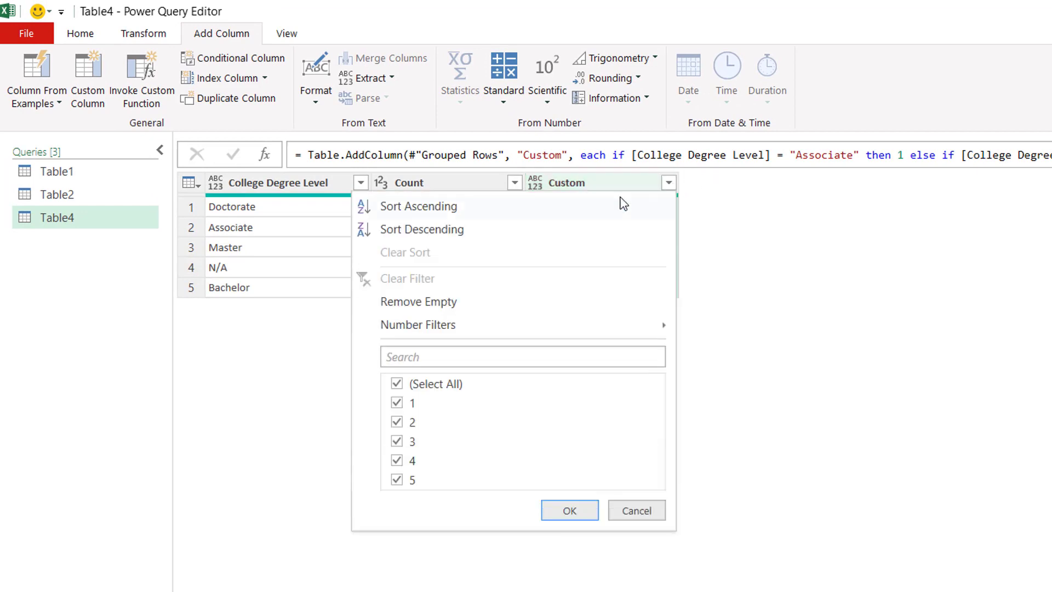
left_click(534, 209)
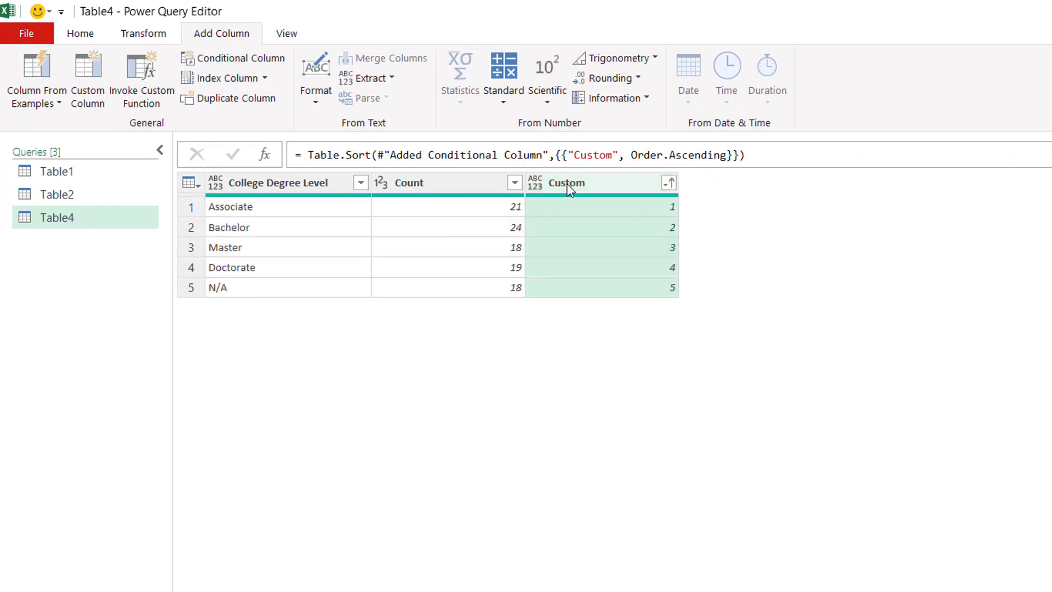
key("Delete")
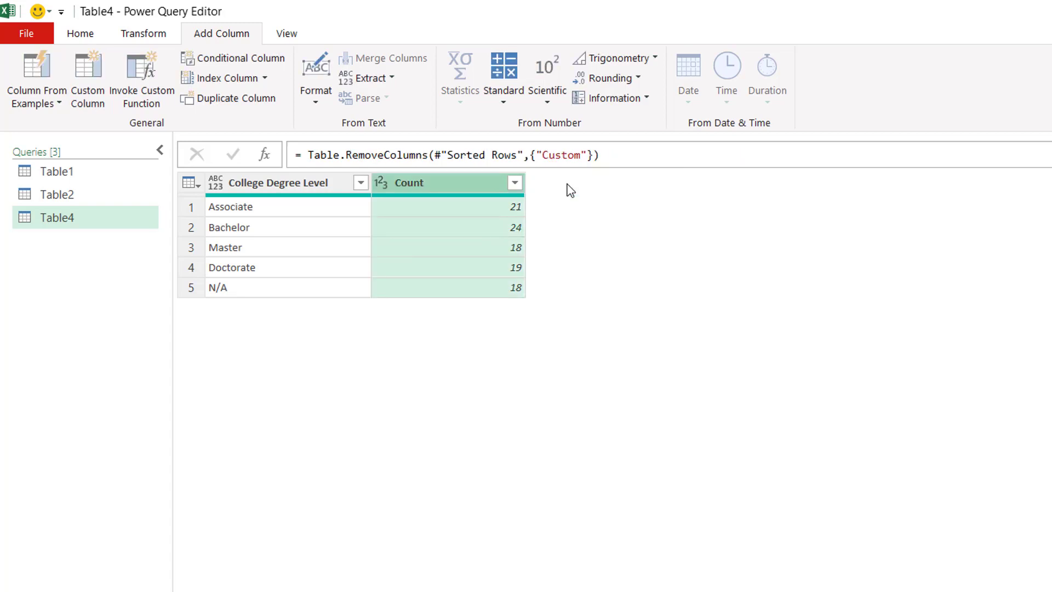
Load the query as a table on the existing worksheet at cell F6.
left_click(80, 34)
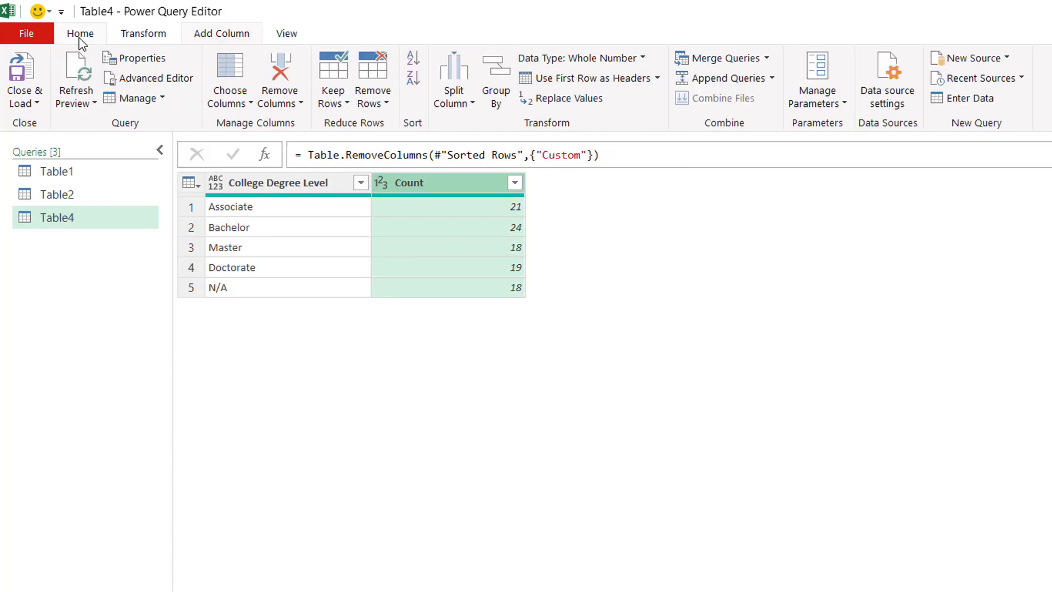
left_click(35, 104)
left_click(87, 151)
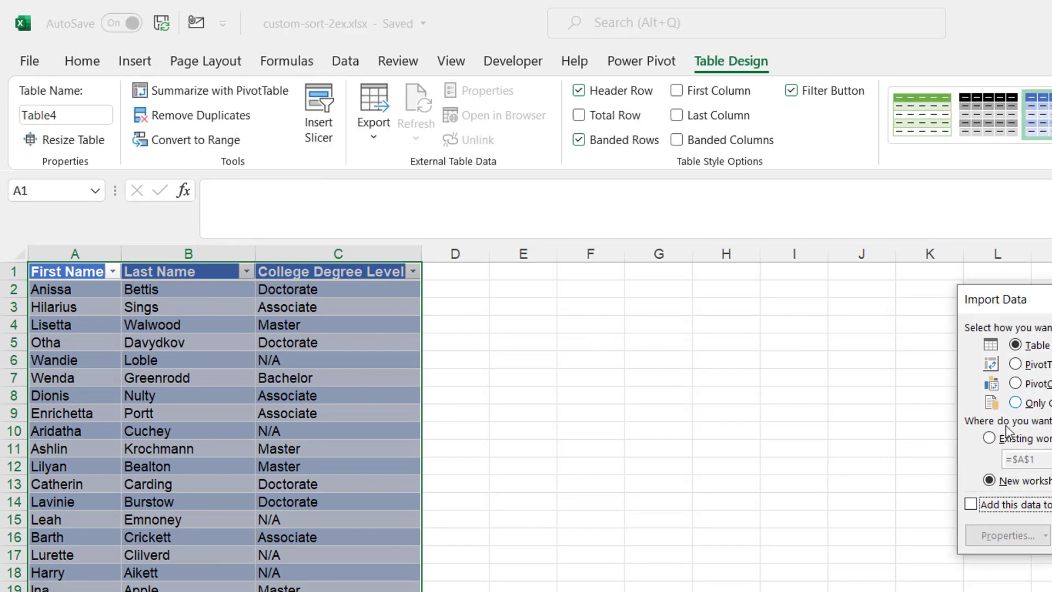
left_click(990, 438)
left_click(583, 357)
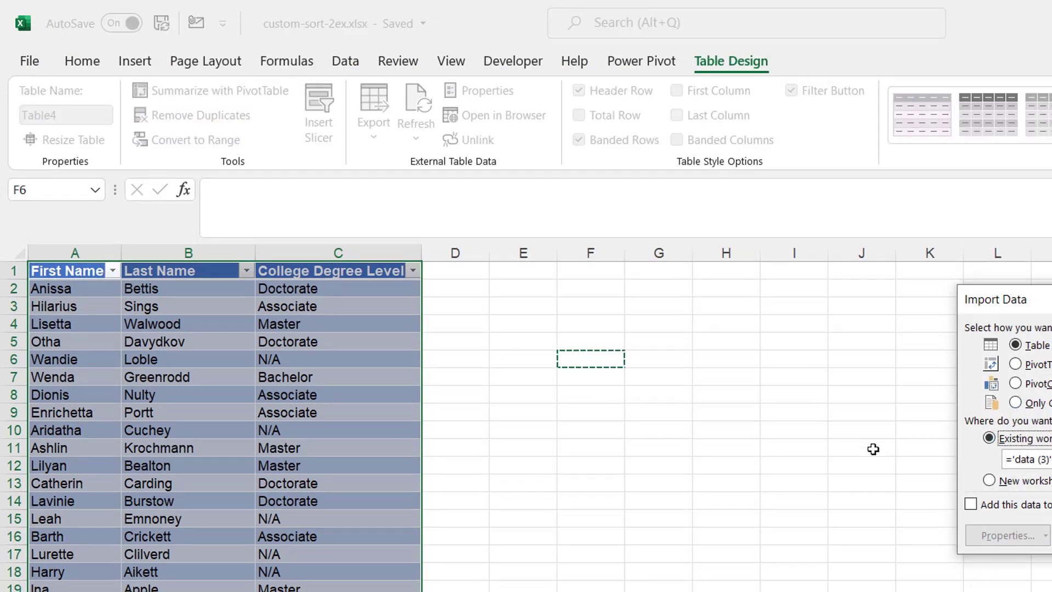
key("Return")
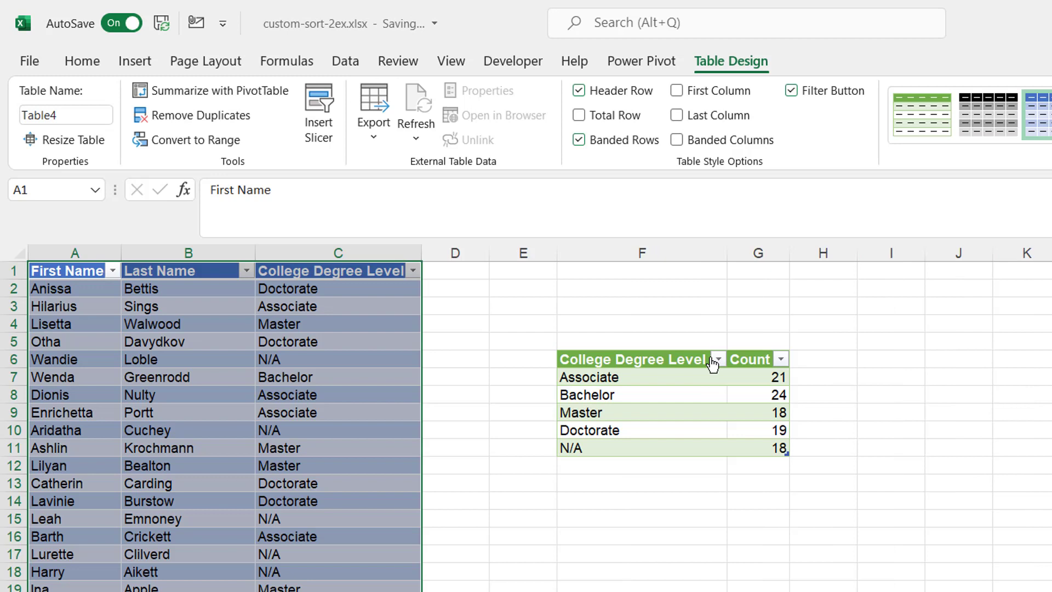
Verify the loaded order: Associate, Bachelor, Master, Doctorate, N/A.
left_click(634, 377)
left_click(630, 397)
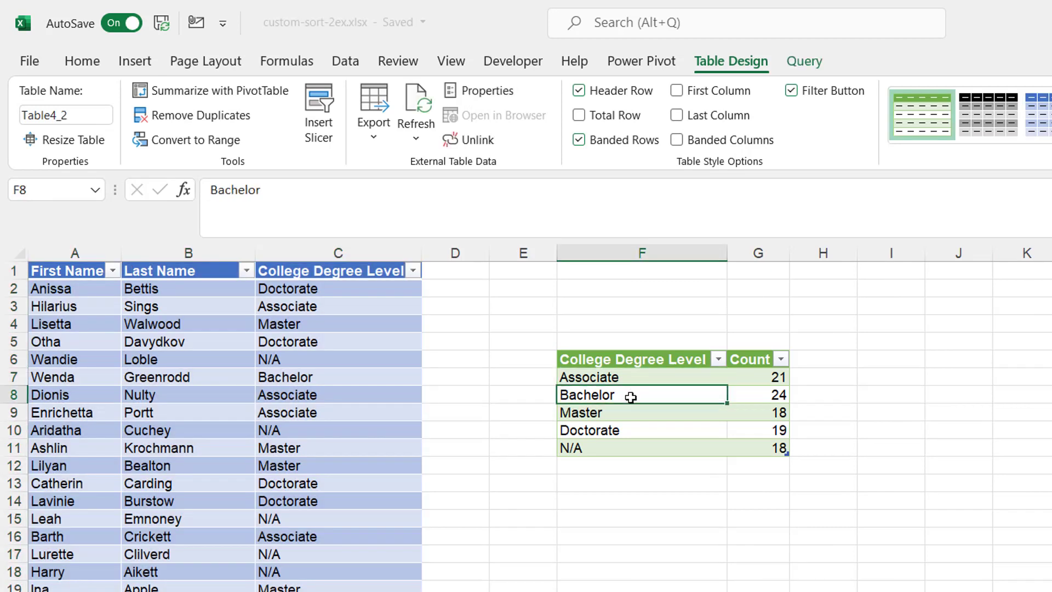
left_click(623, 415)
left_click(625, 432)
left_click(626, 447)
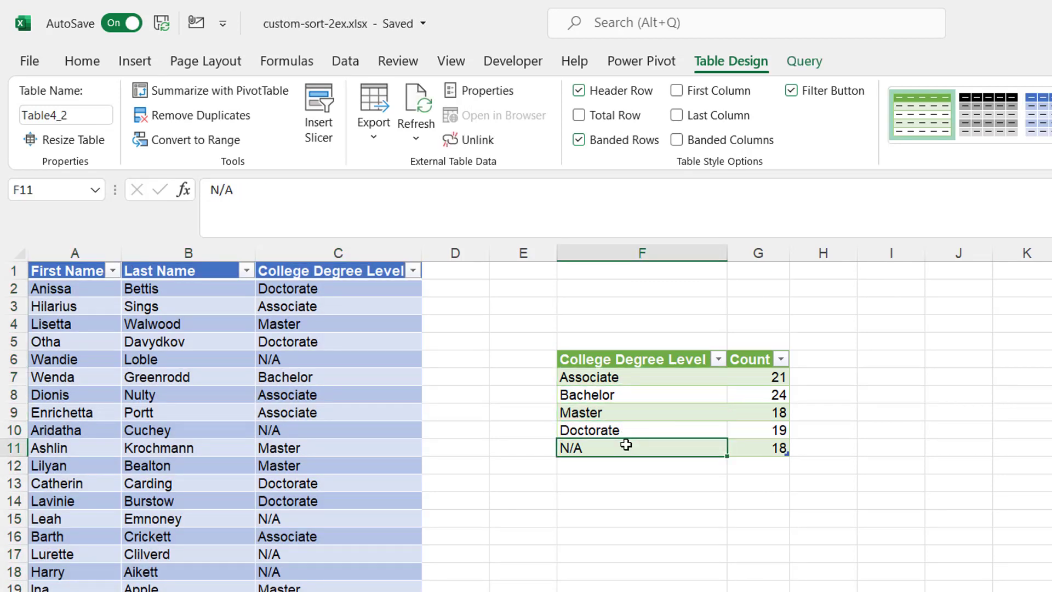